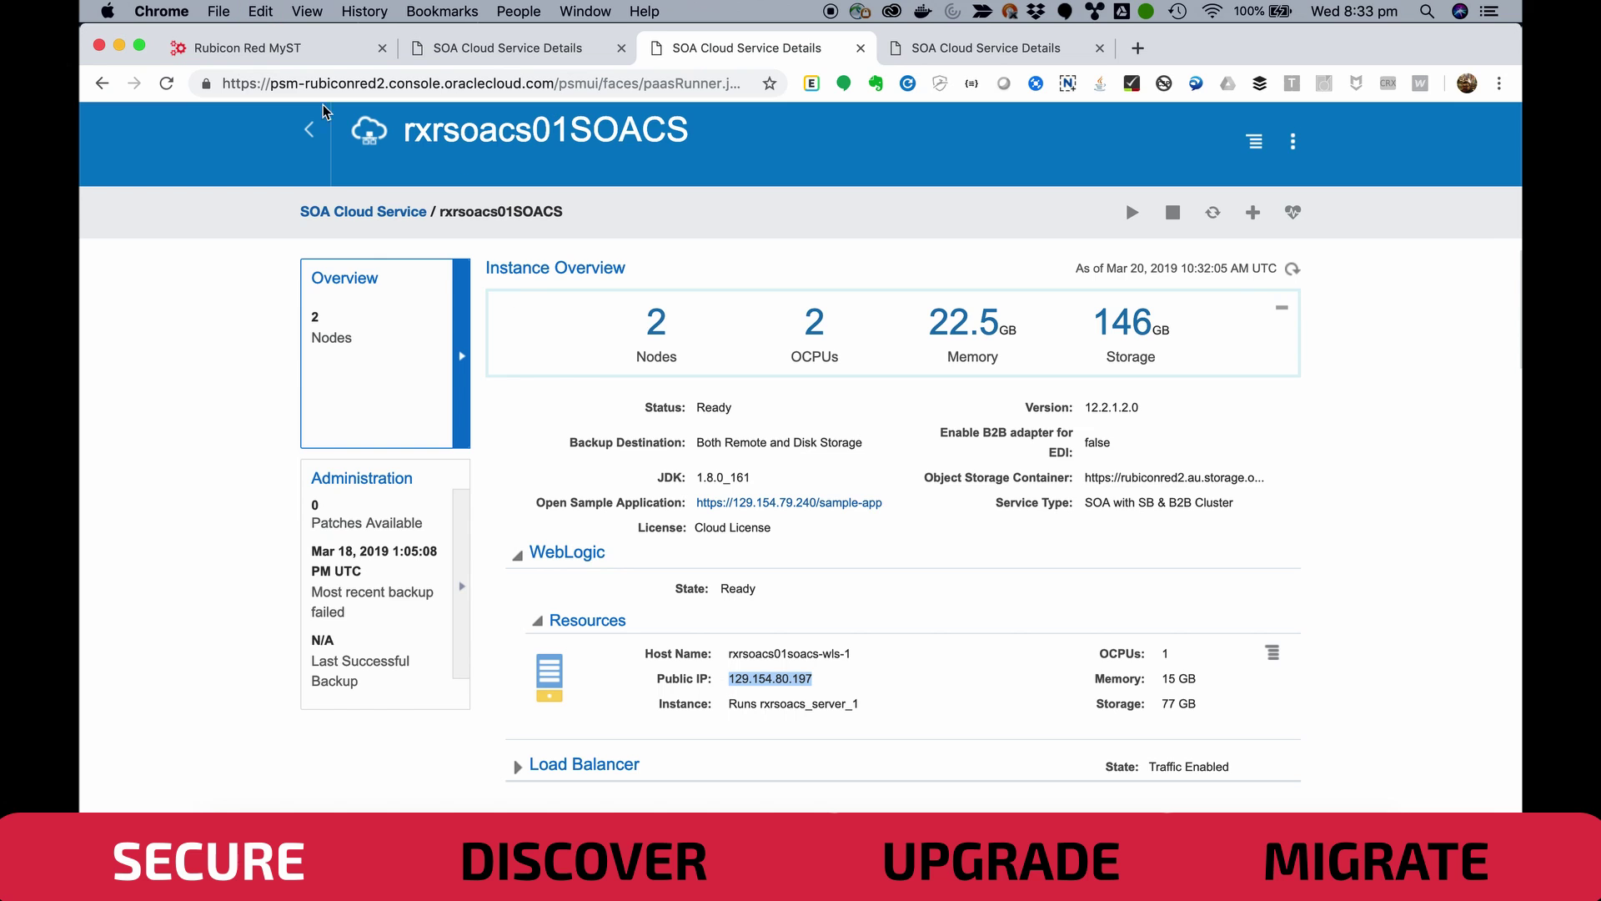
Return to the MyST Add Host form and choose OS agent credential rxrsoacs01 and compute logical definition OL6.
key("super+1")
scroll(1147, 707, "down", 3)
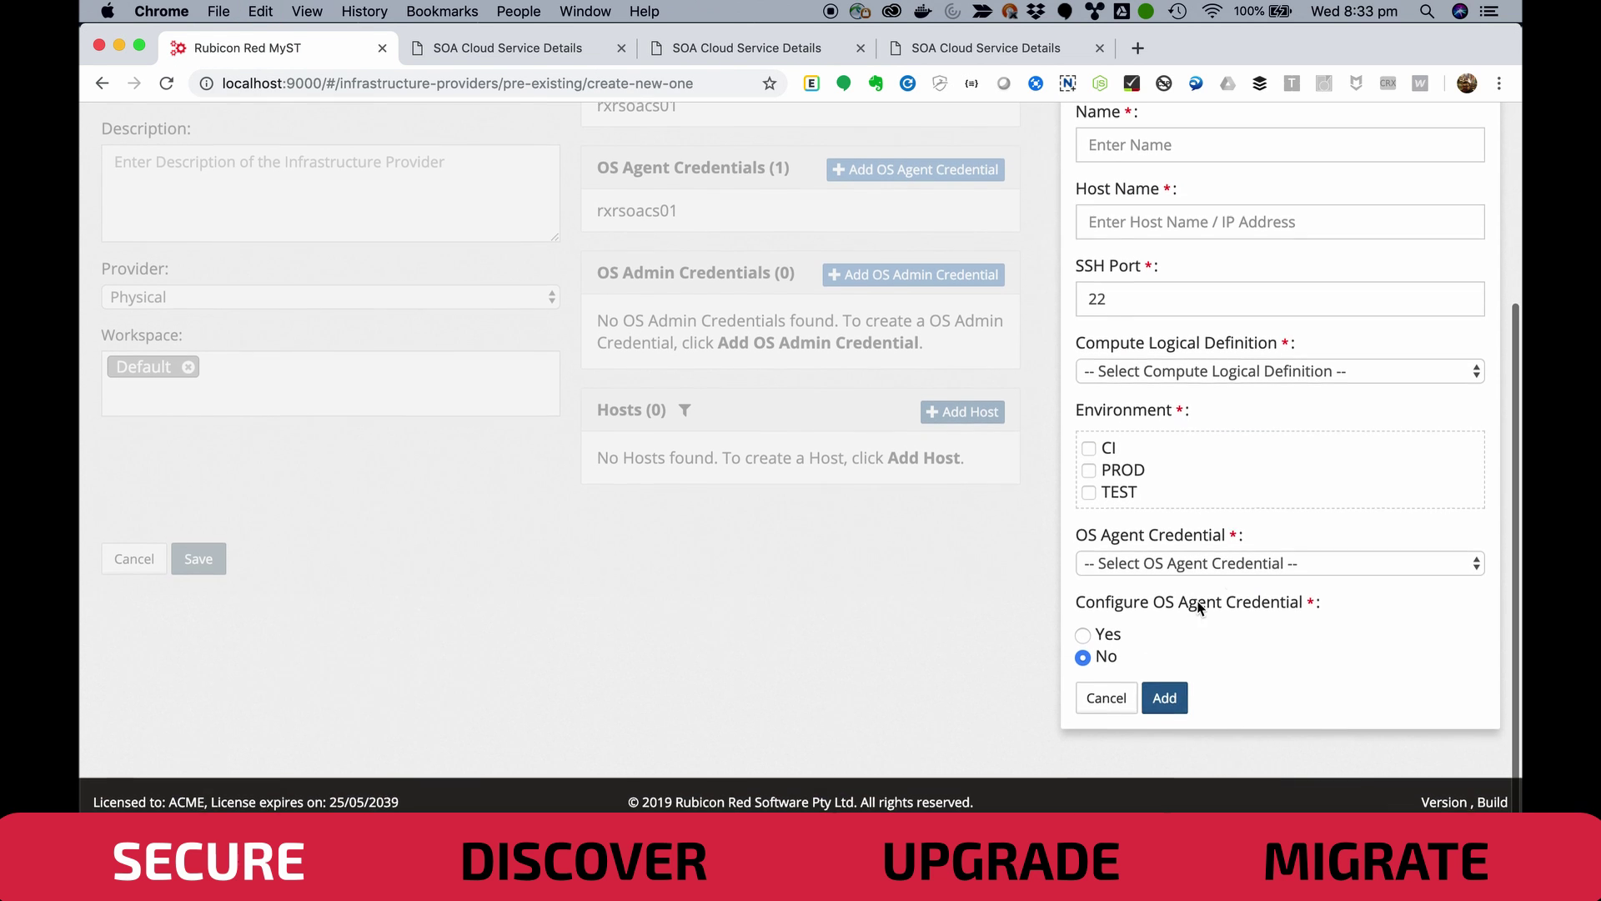
left_click(1223, 568)
left_click(1220, 596)
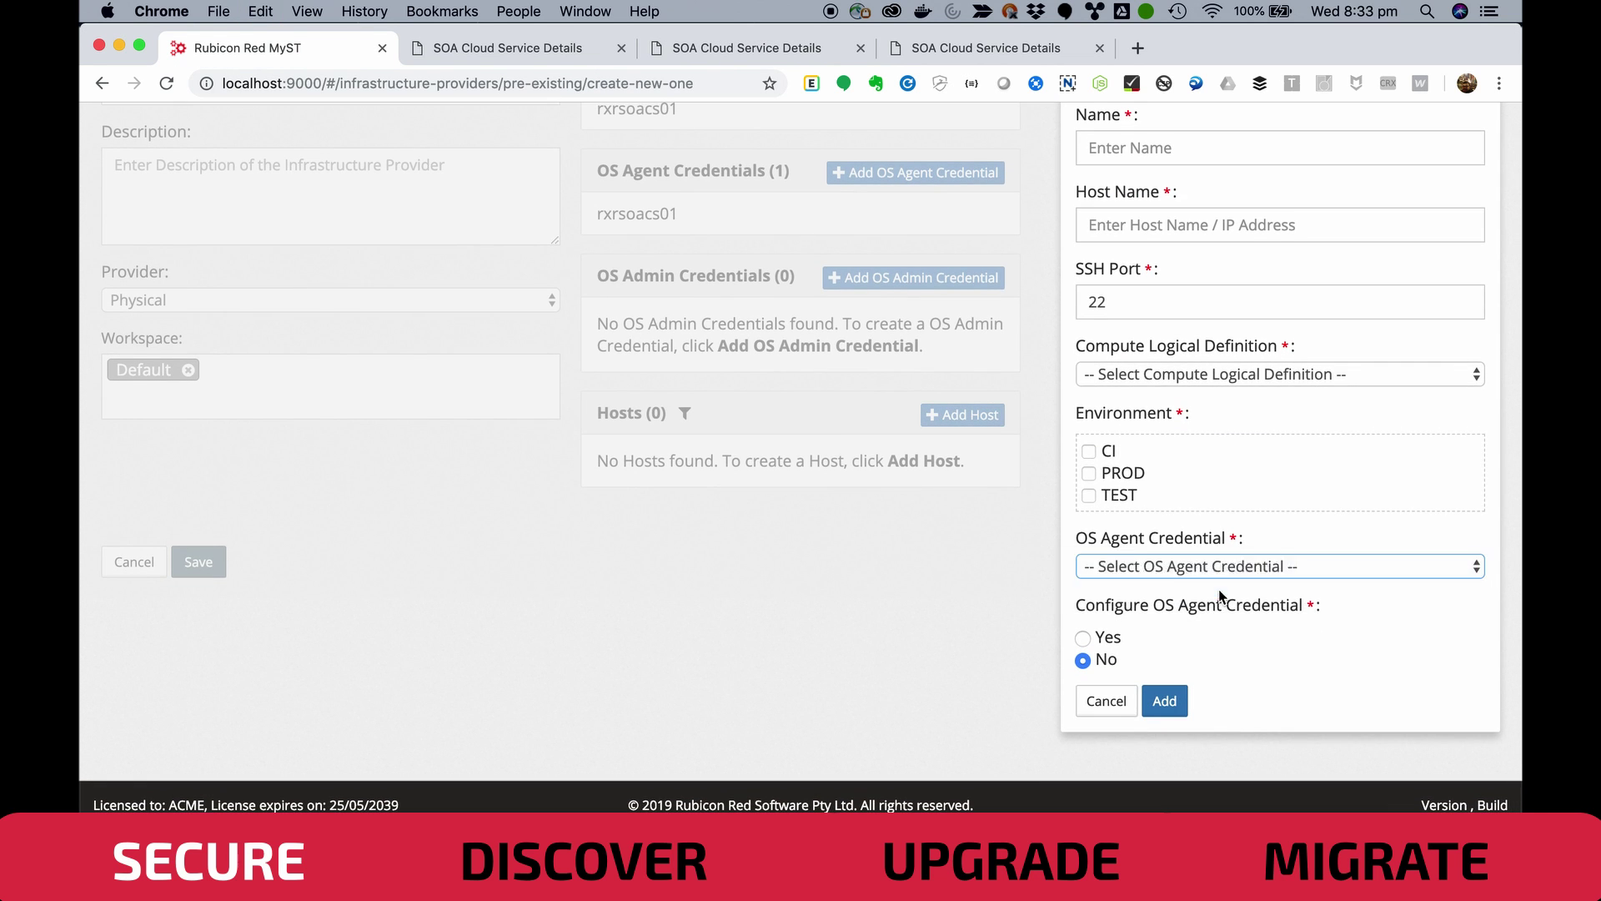
scroll(1193, 458, "up", 2)
left_click(1190, 455)
Set both the host's Name and Host Name to 129.154.80.197, without leading spaces.
left_click(1093, 304)
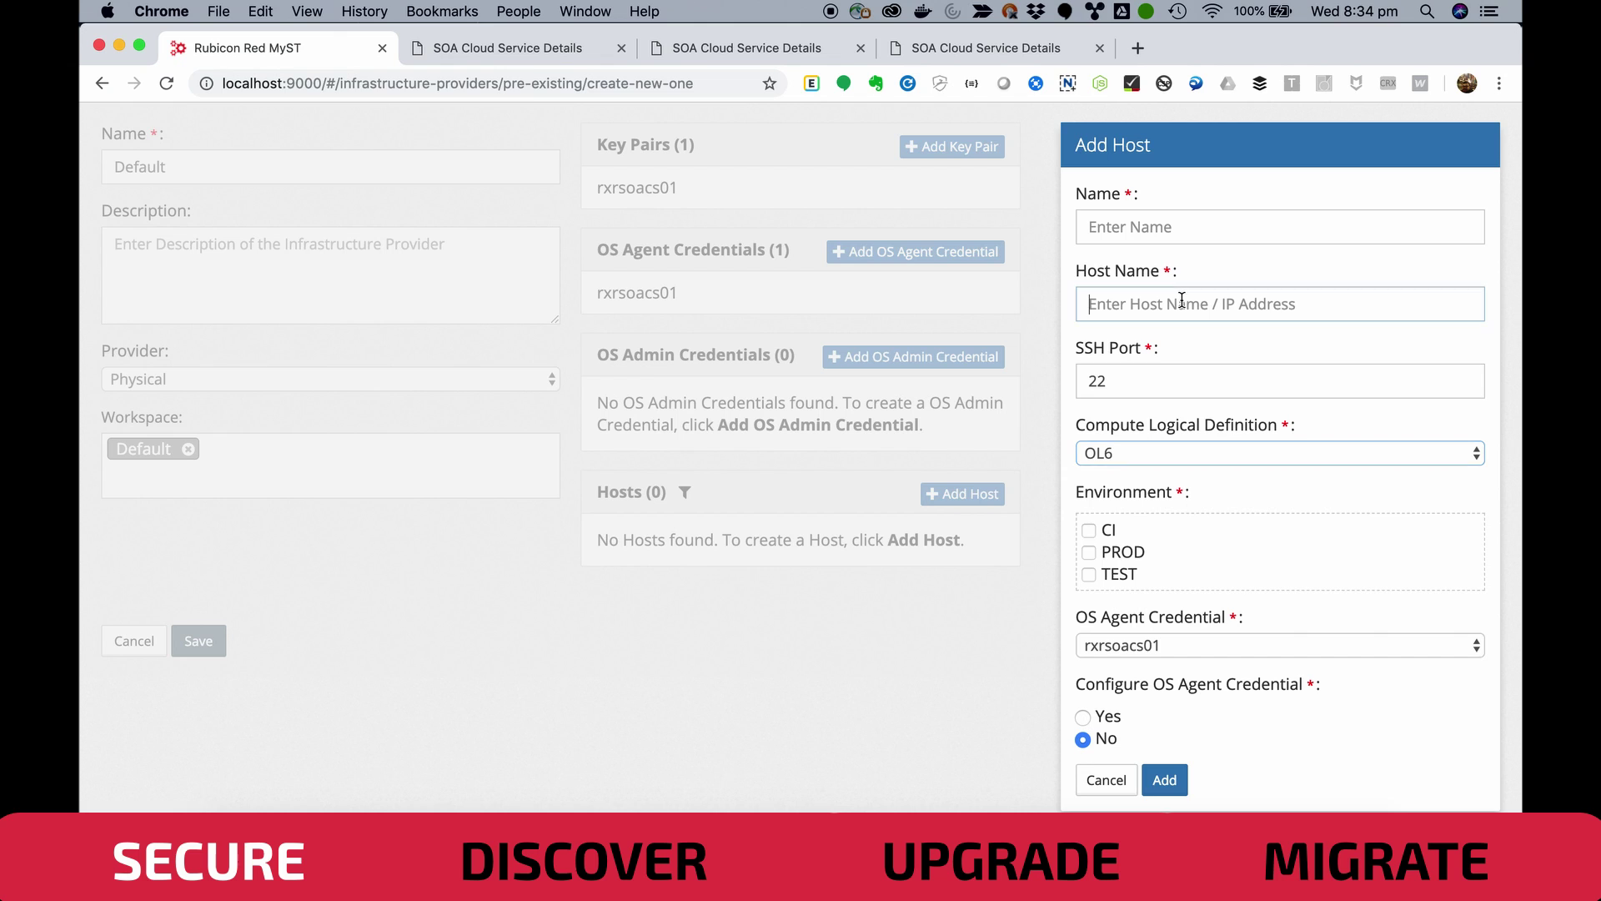
type("129.154.80.197")
left_click(1126, 228)
type("129.154.80.197")
left_click_drag(1126, 232, 1012, 233)
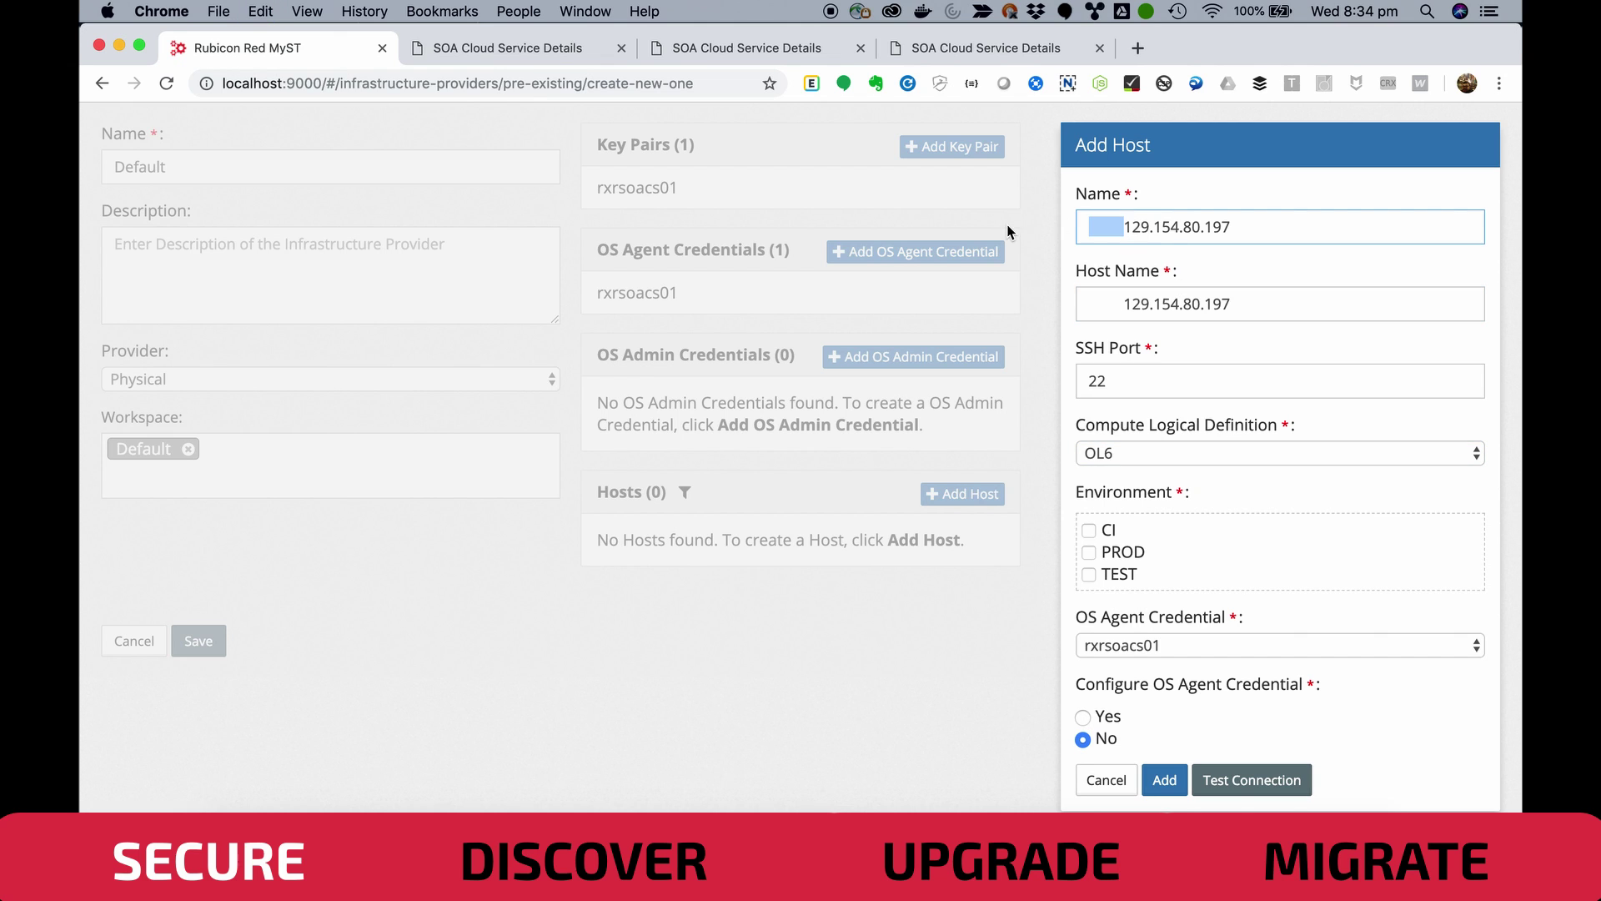
key("BackSpace")
left_click(1118, 307)
key("BackSpace")
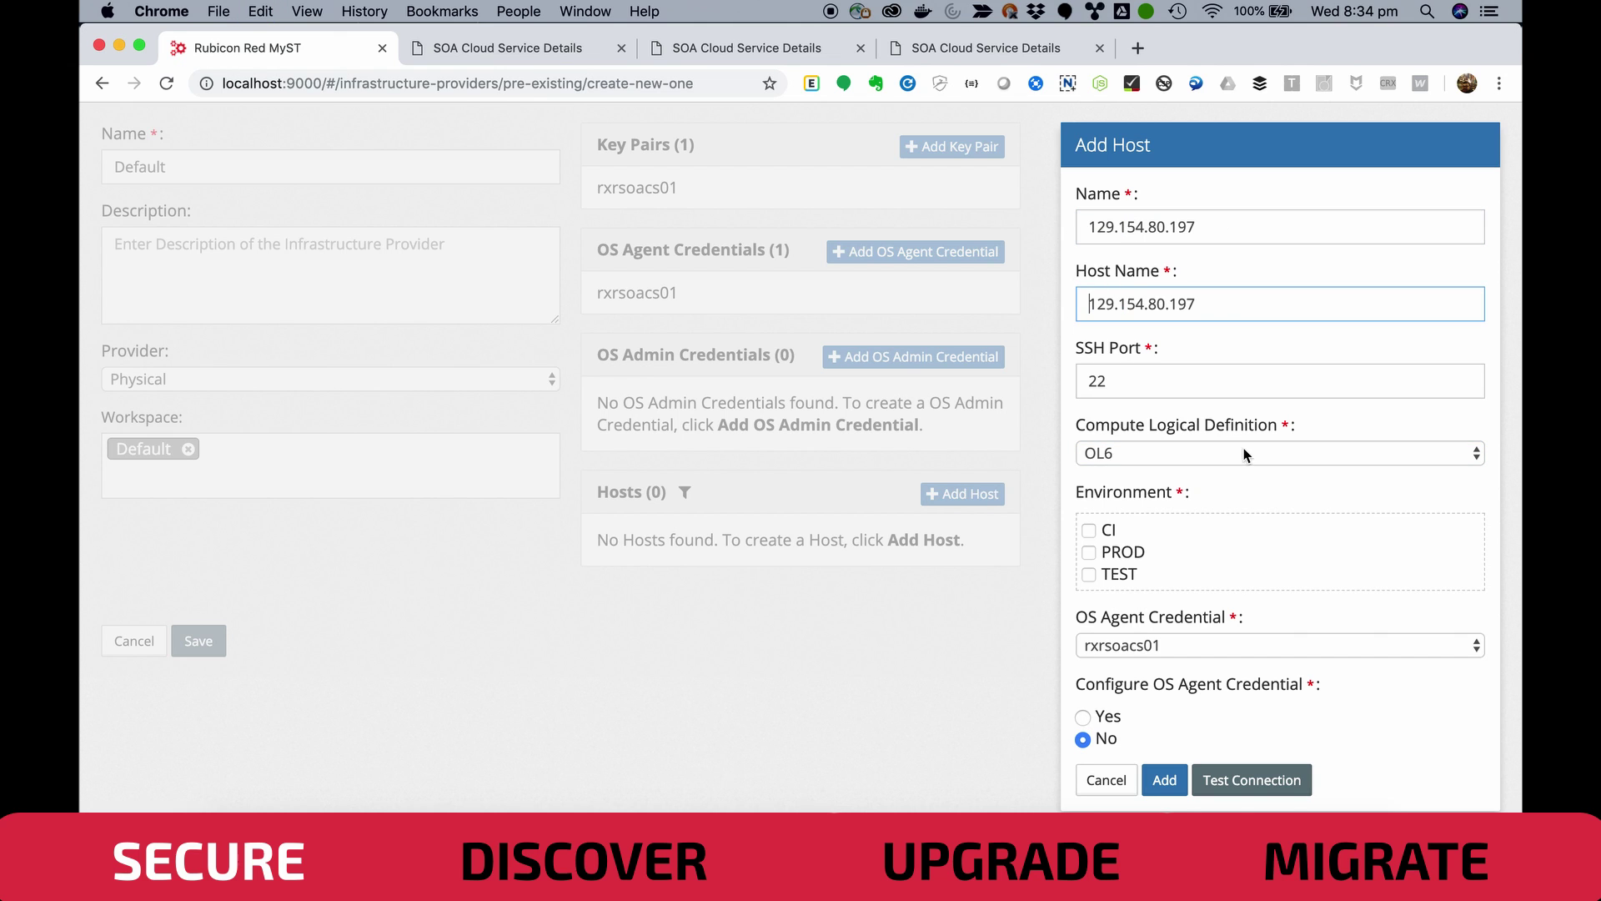
Test the host connection, then assign the host to the CI environment and add it to the infrastructure provider.
left_click(1239, 777)
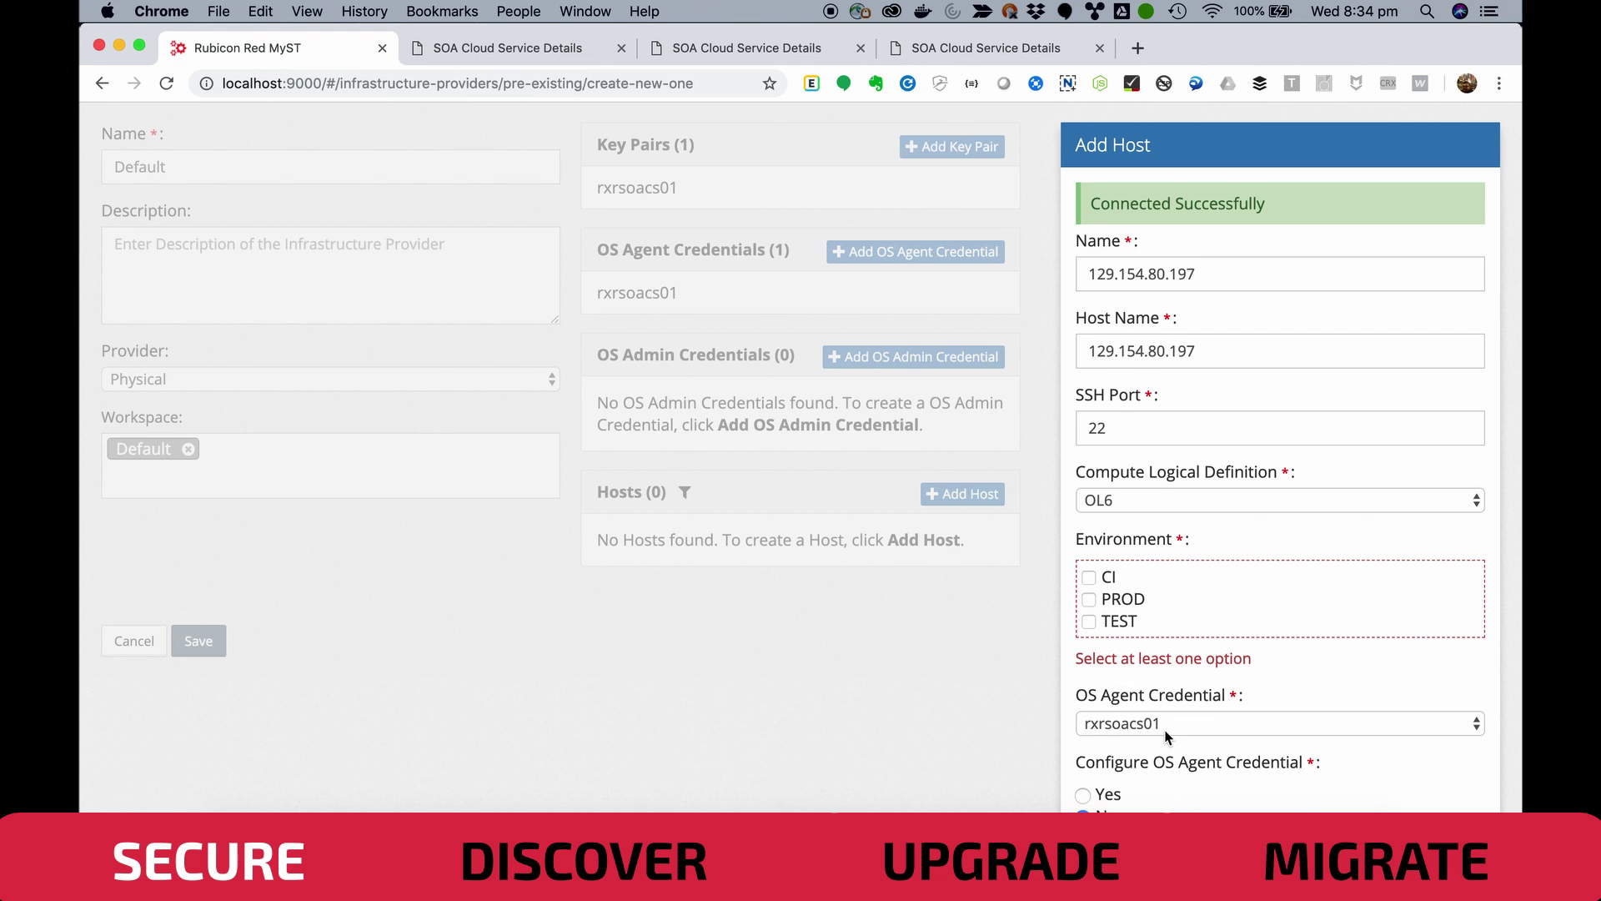
scroll(1170, 734, "down", 3)
left_click(1088, 451)
left_click(1176, 696)
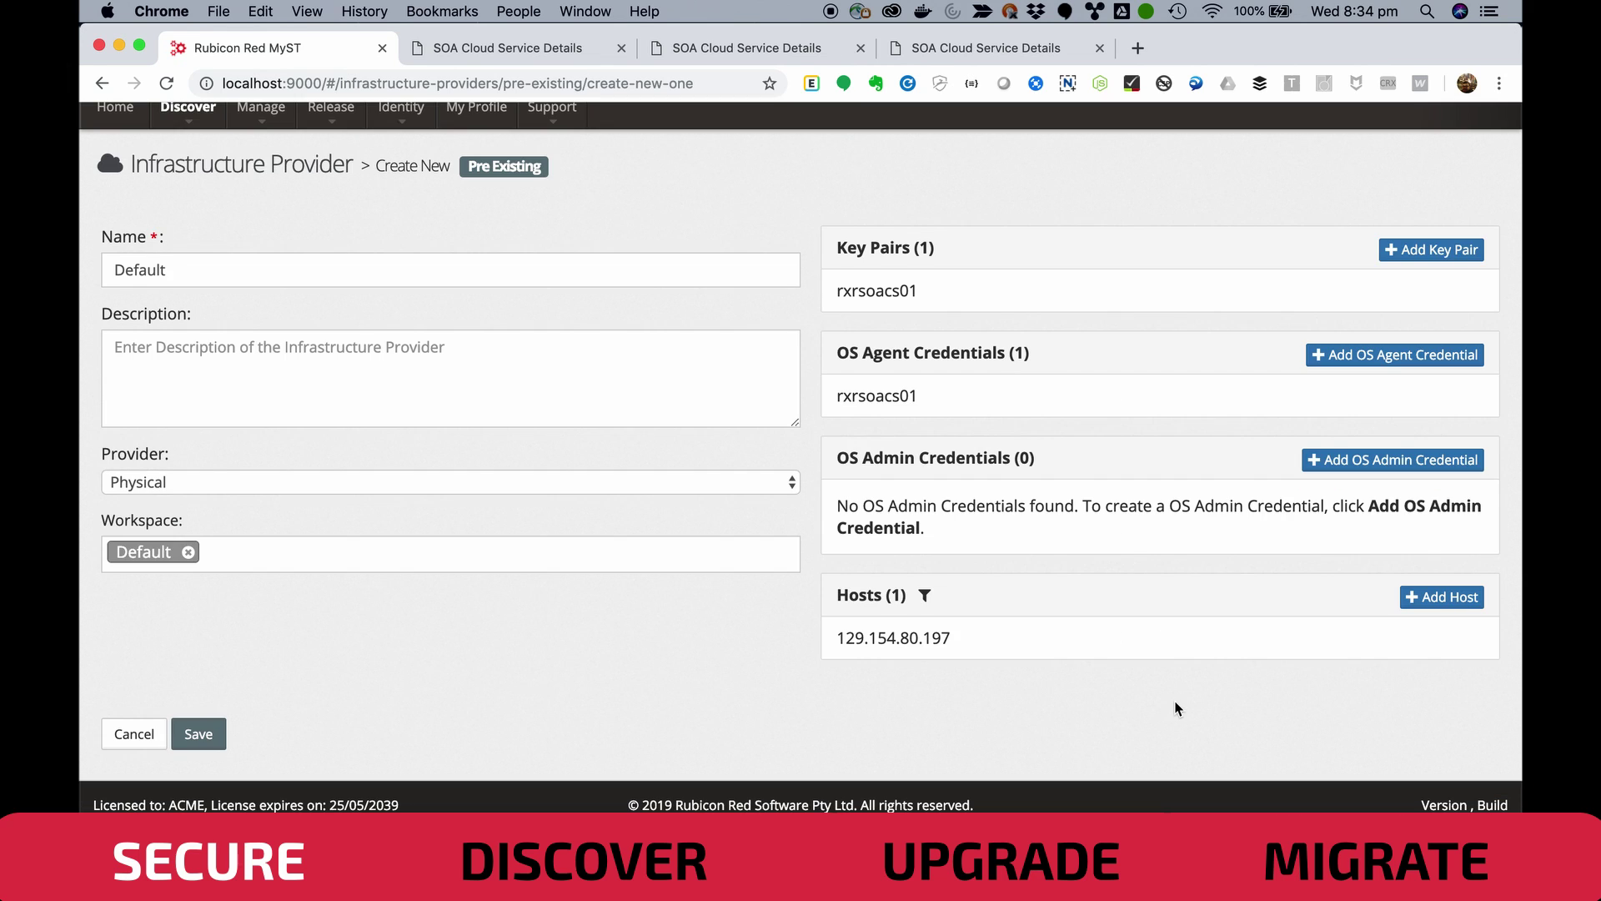
Start a SOA Cloud Service discovery from the Cloud Services page, naming its new blueprint SOA 12.2.1.2.
left_click(229, 268)
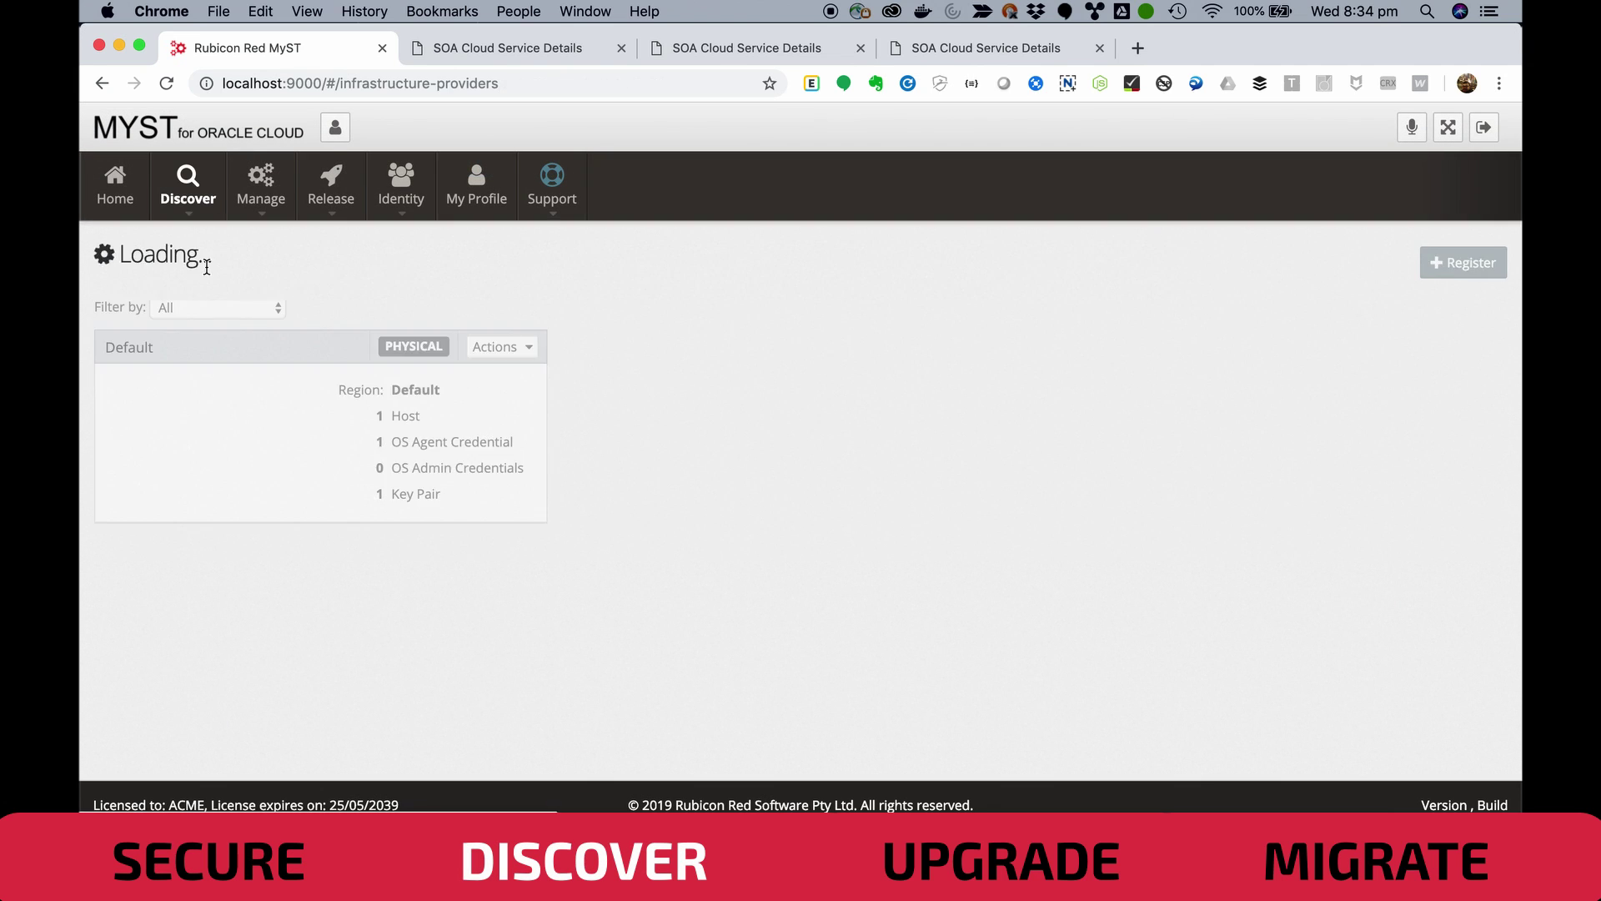
left_click(1437, 258)
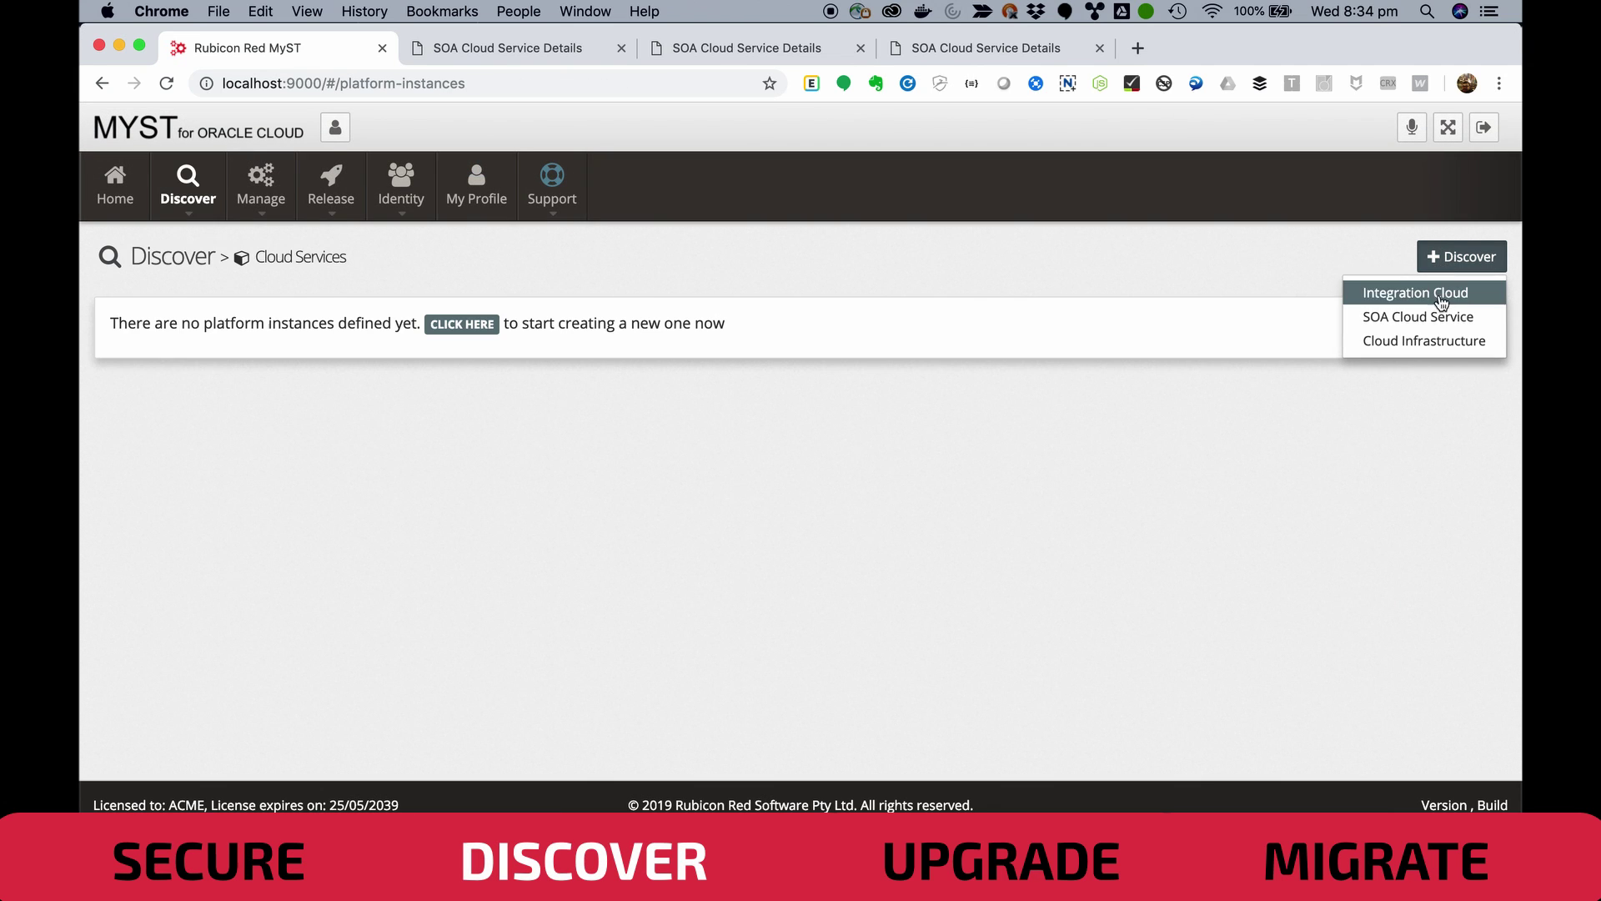
left_click(1443, 318)
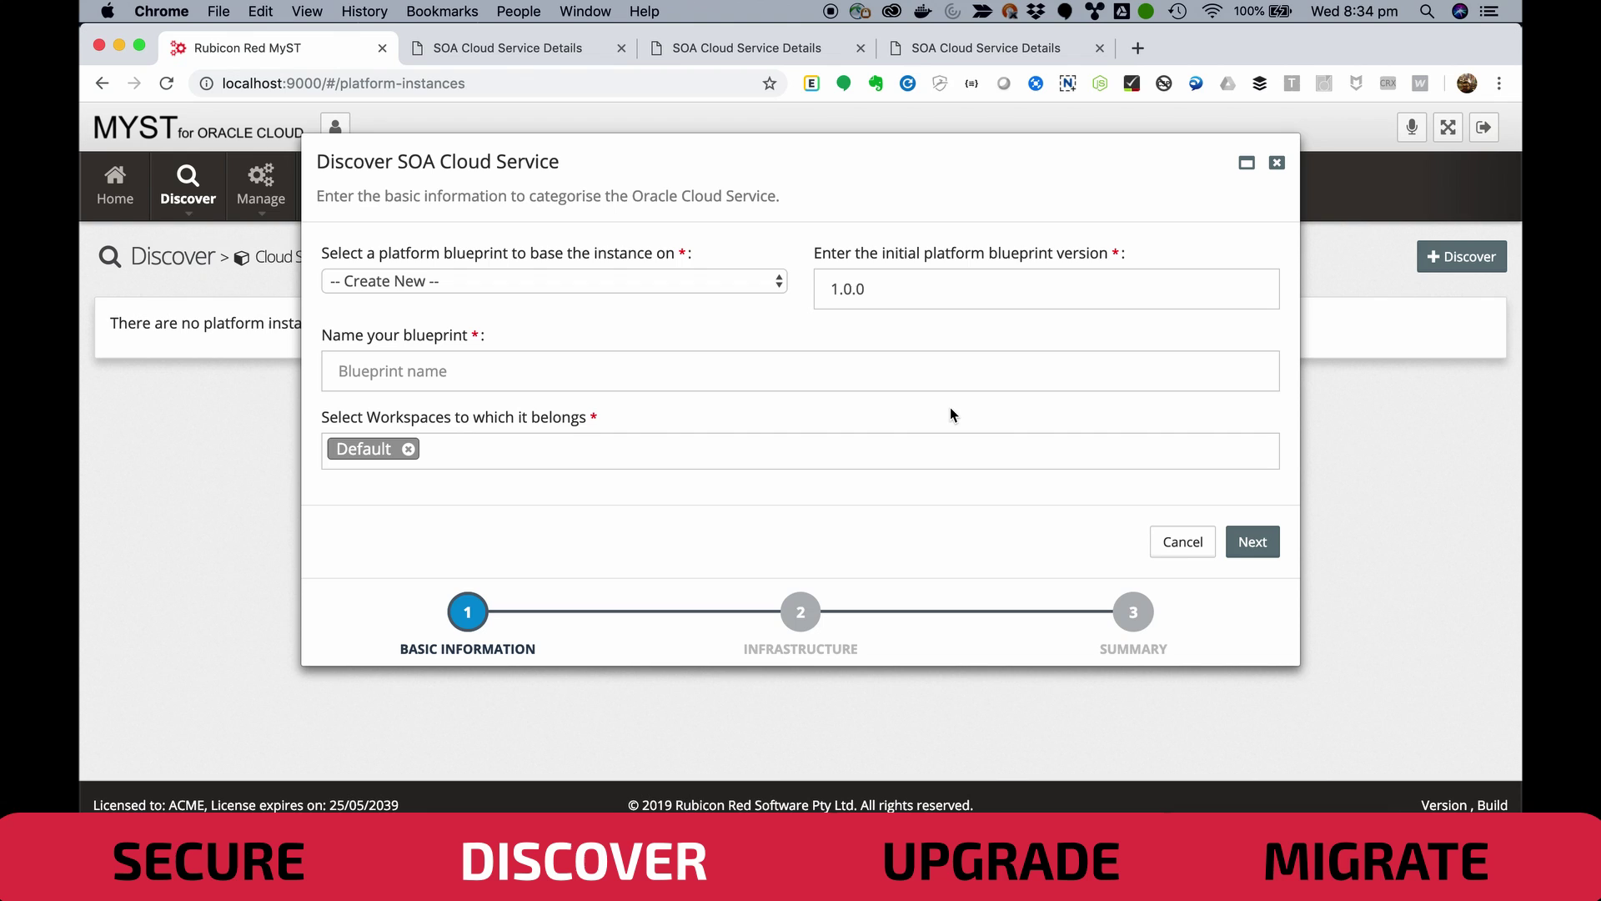
left_click(798, 370)
type("S")
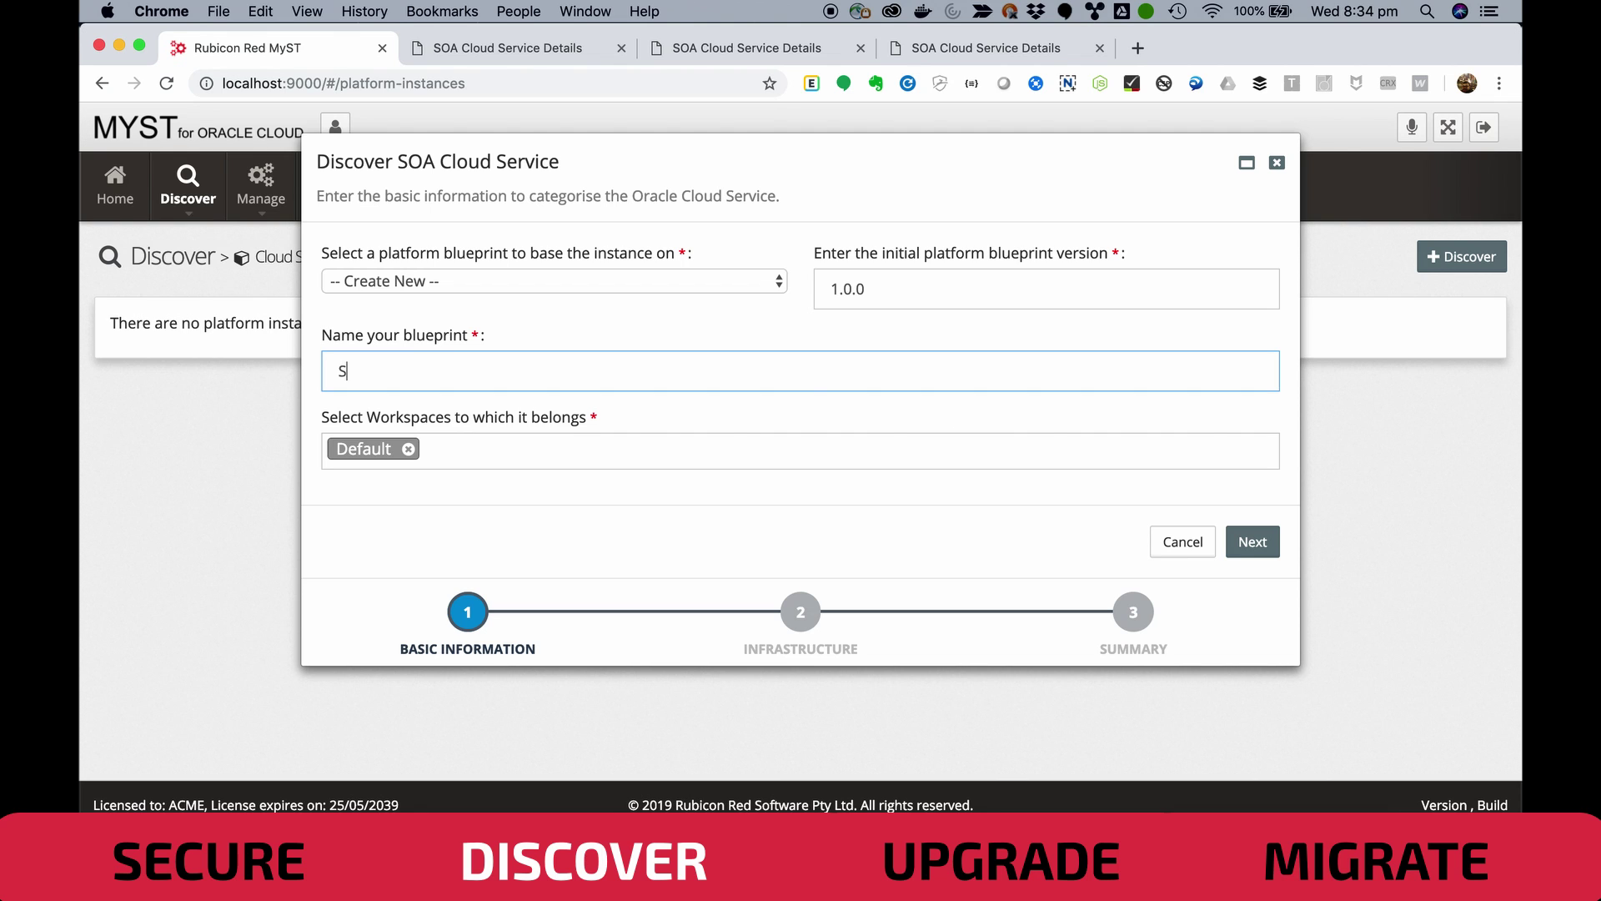
type("OA 12.2.1.2")
left_click(1254, 541)
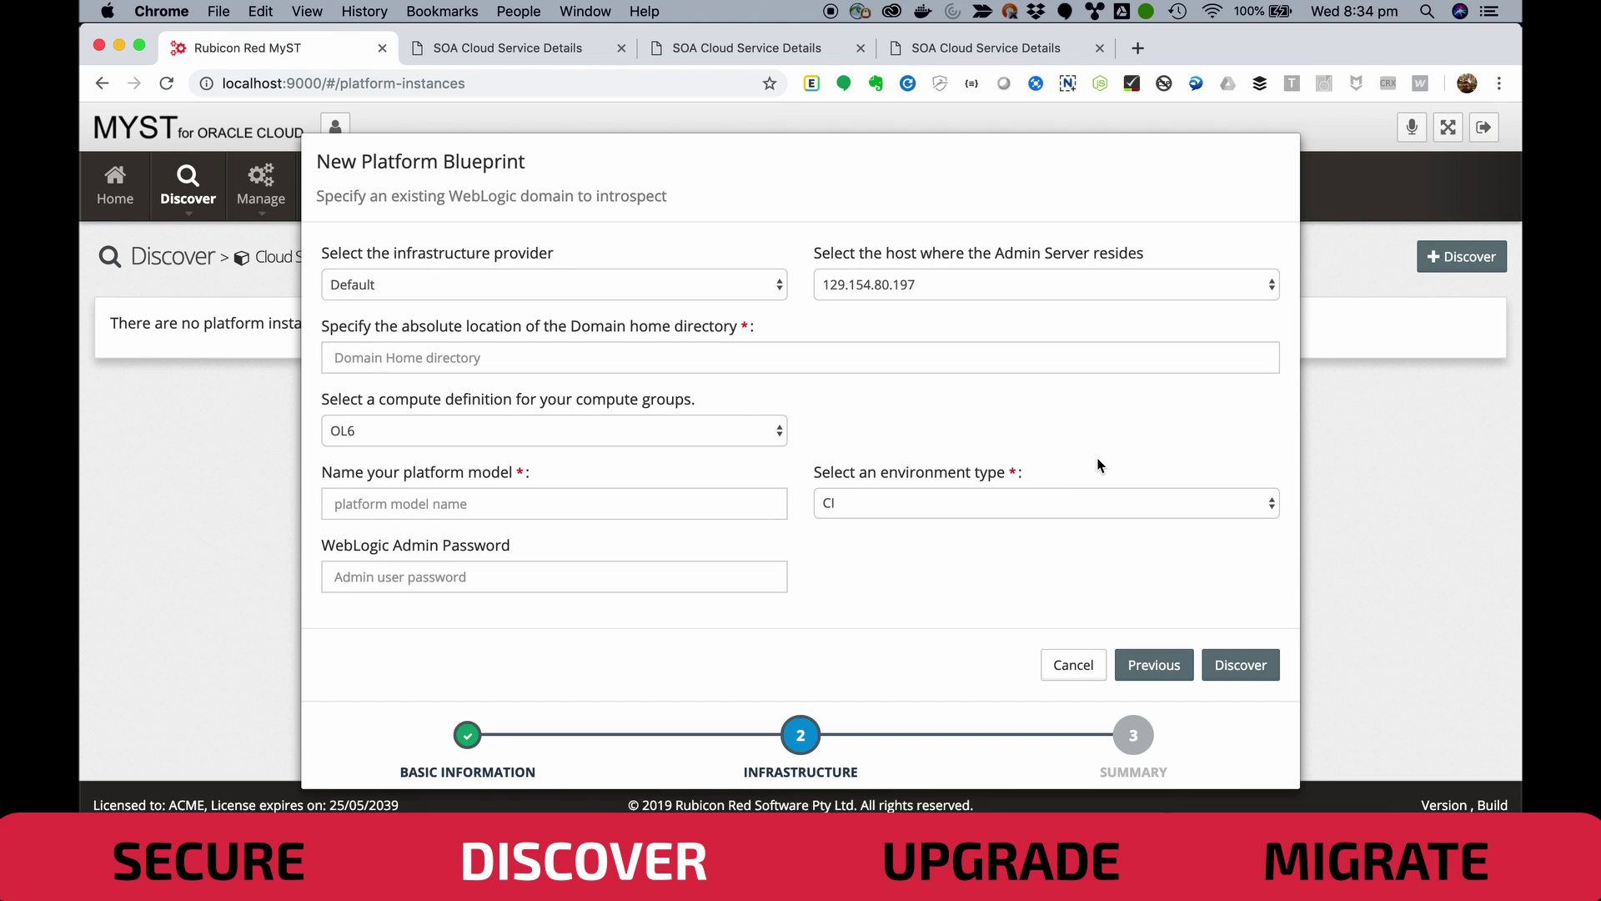
Set the domain home directory to /u01/data/domains/rxrsoacs_domain and name the platform model rxrsoacs01.
left_click(835, 357)
type("/")
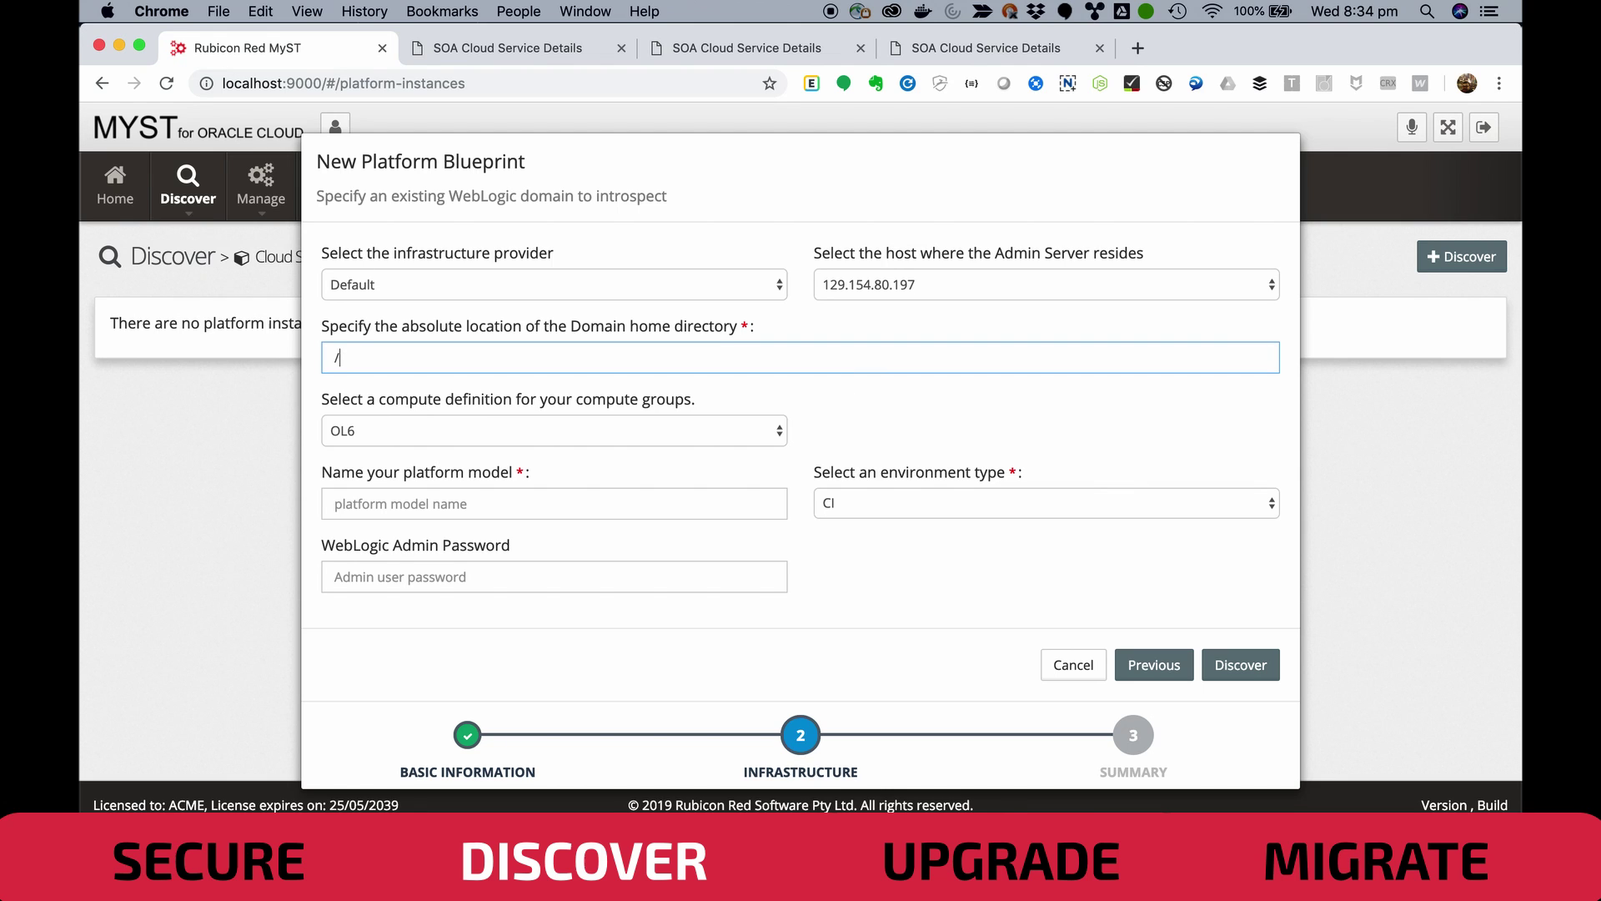
type("u01/data/domains/rxrsoacs")
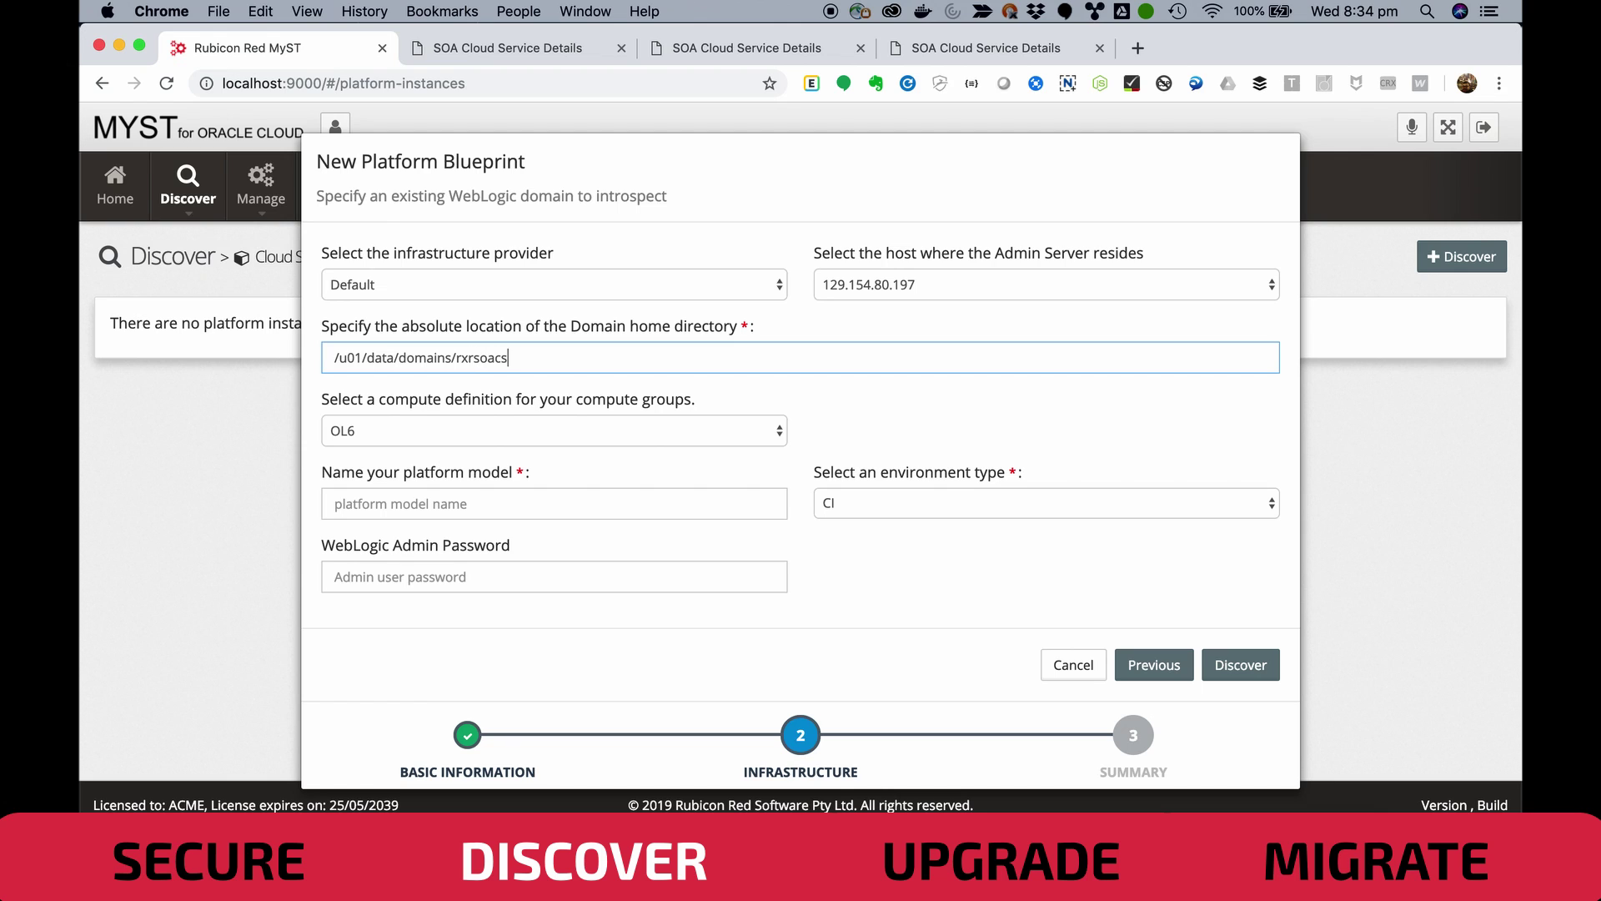
type("_domain")
left_click(641, 507)
type("rxrs")
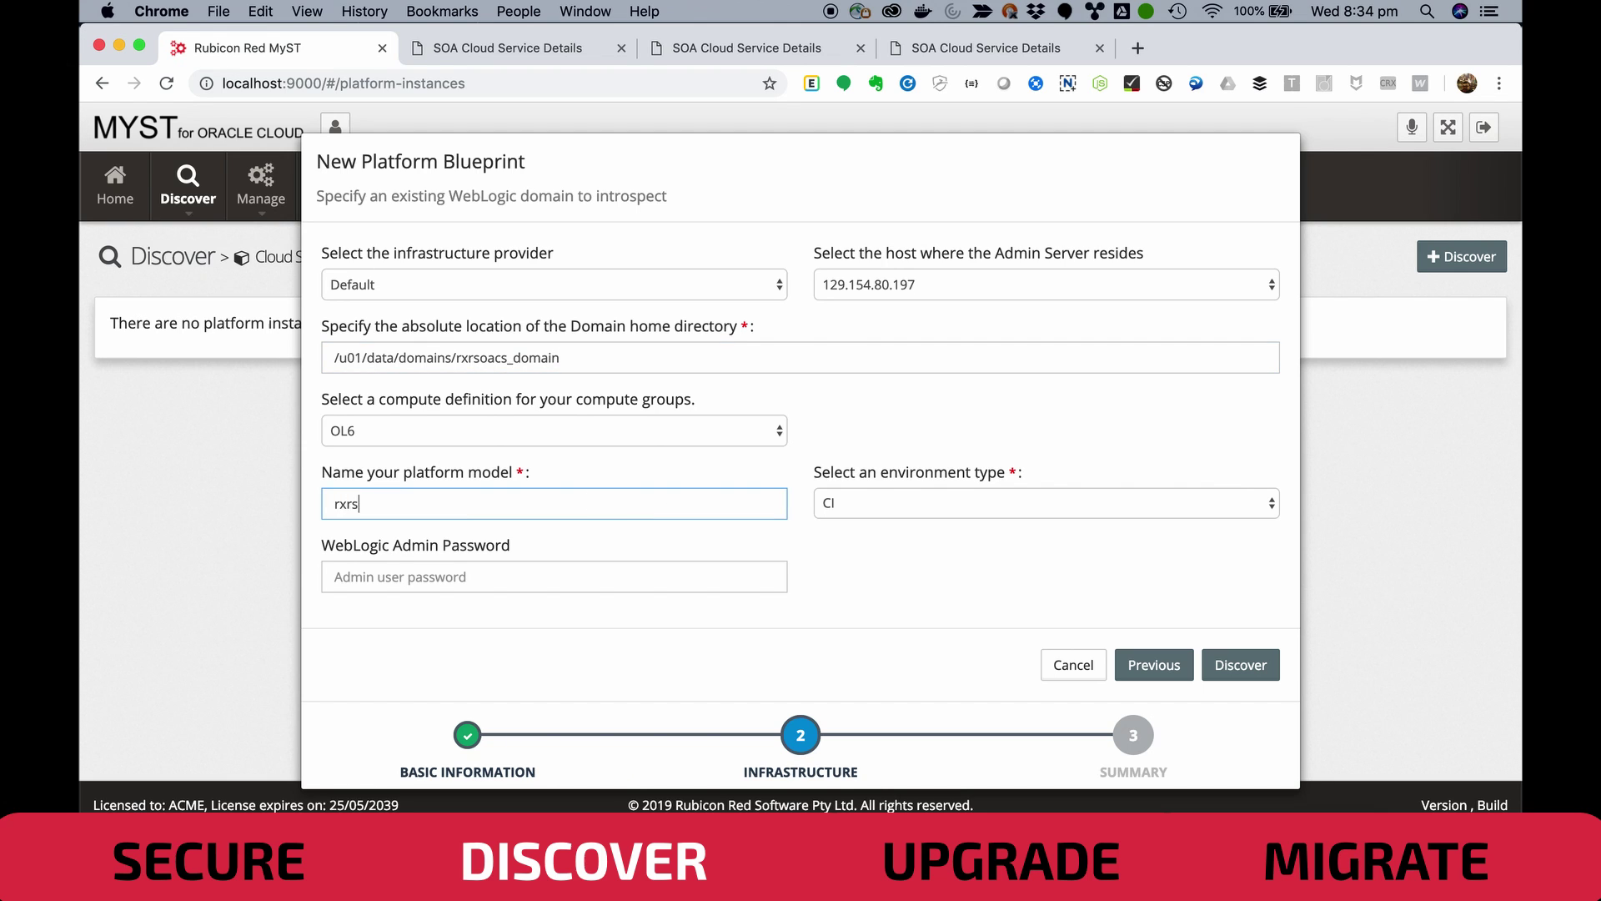
type("oacs01")
Enter the WebLogic admin password and run the discovery of the SOA Cloud Service.
left_click(521, 575)
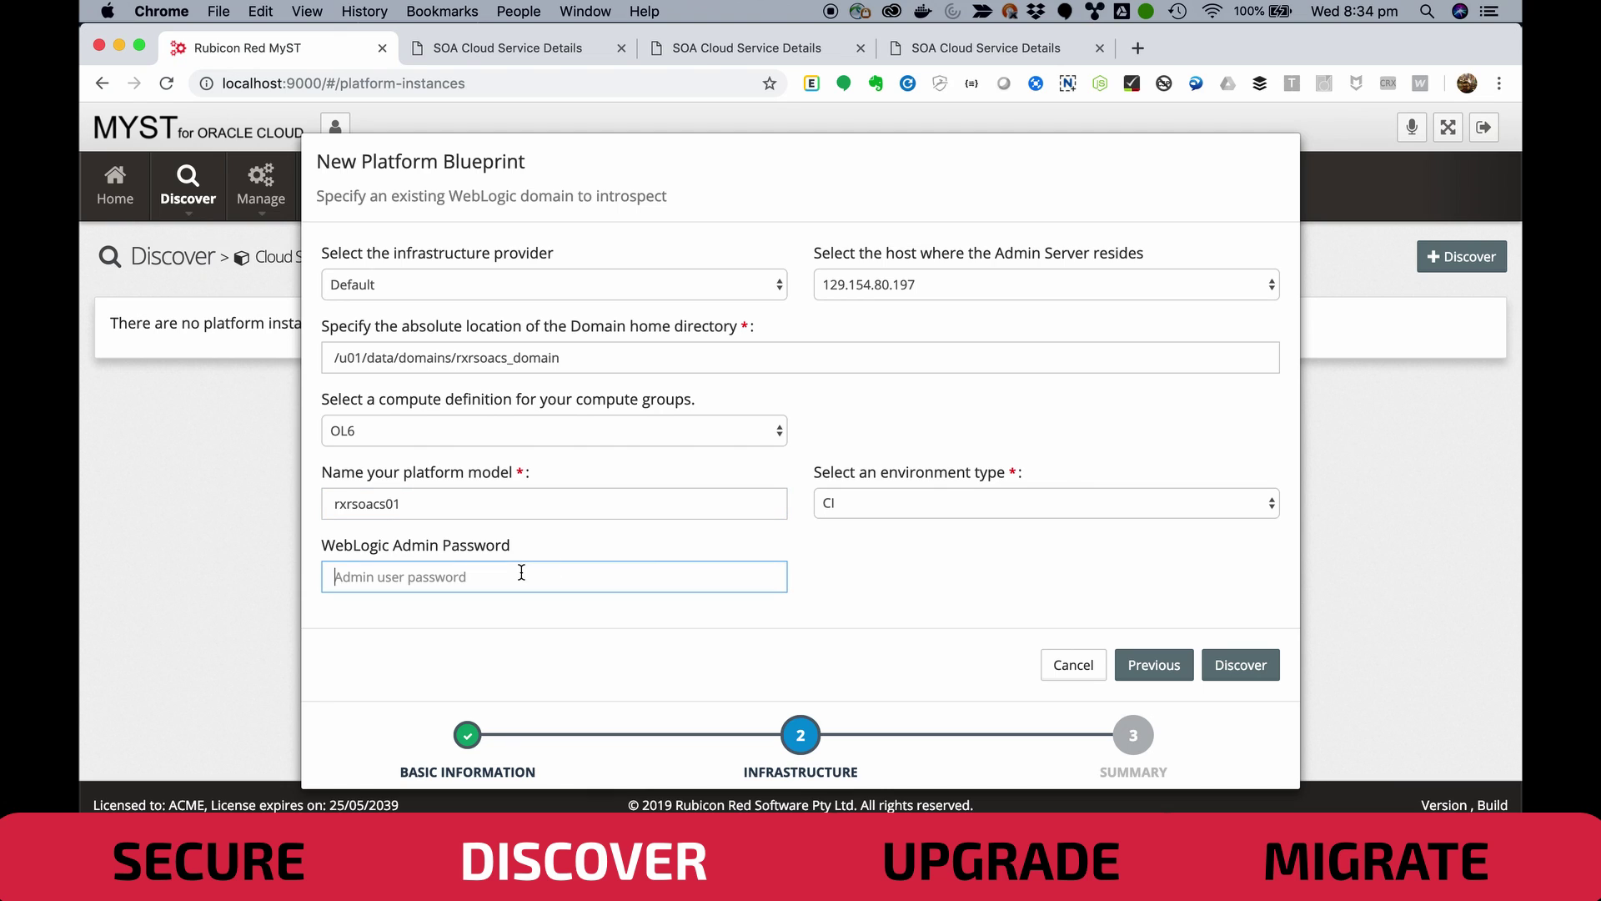
type("•••••••••••")
left_click(1216, 665)
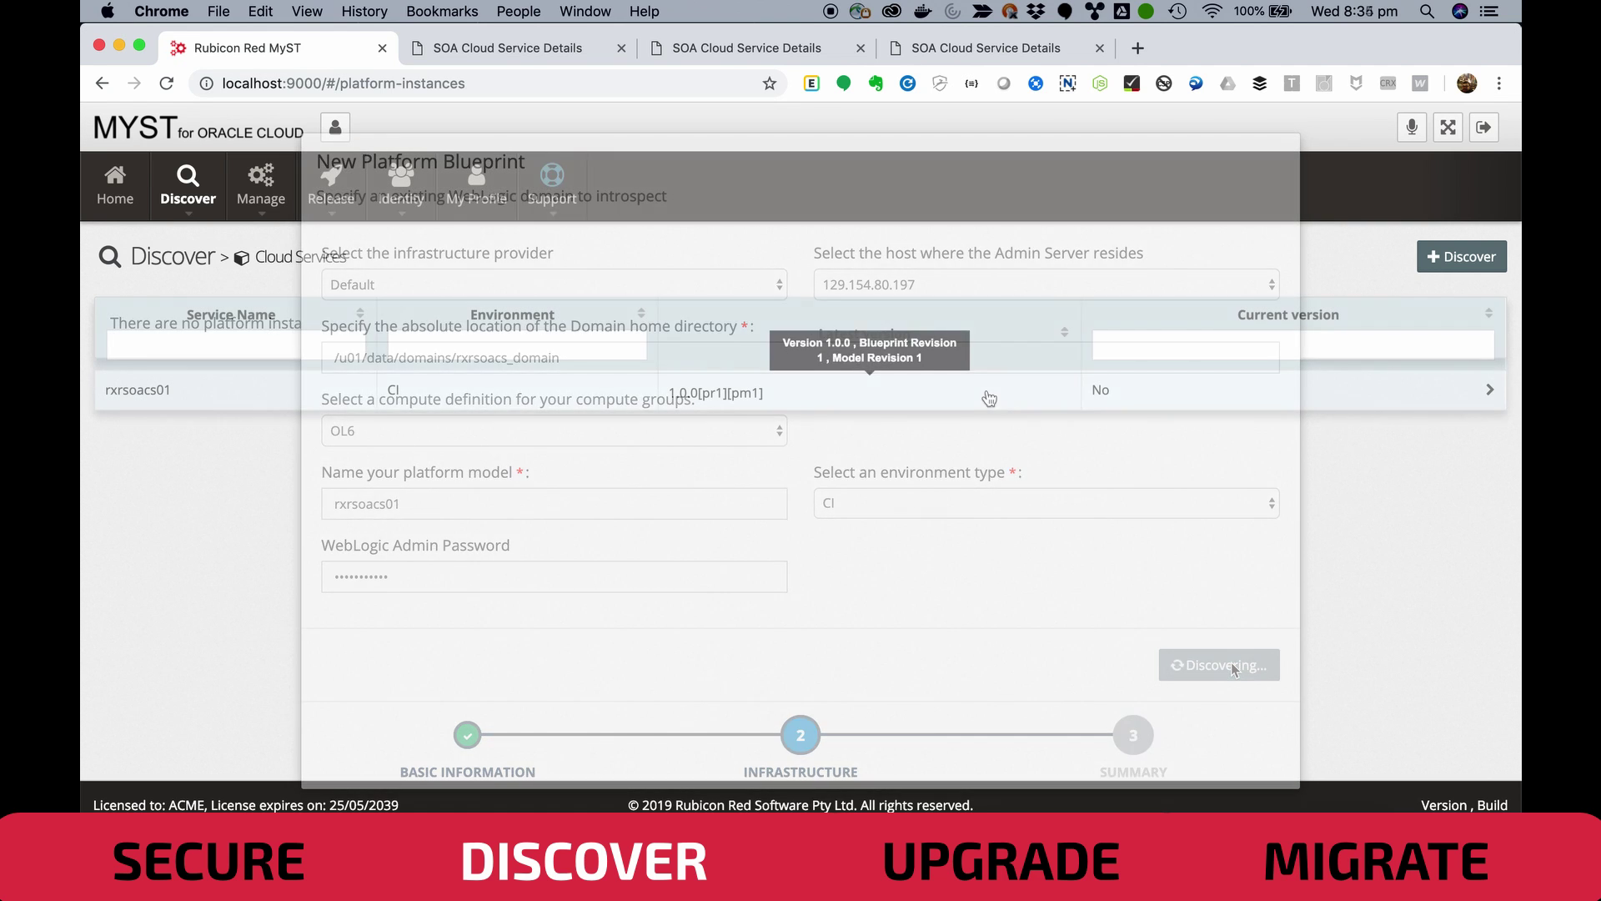
Open the SOA 12.2.1.2 platform blueprint and inspect its JDBC data sources and DbAdapter settings.
left_click(261, 200)
left_click(294, 242)
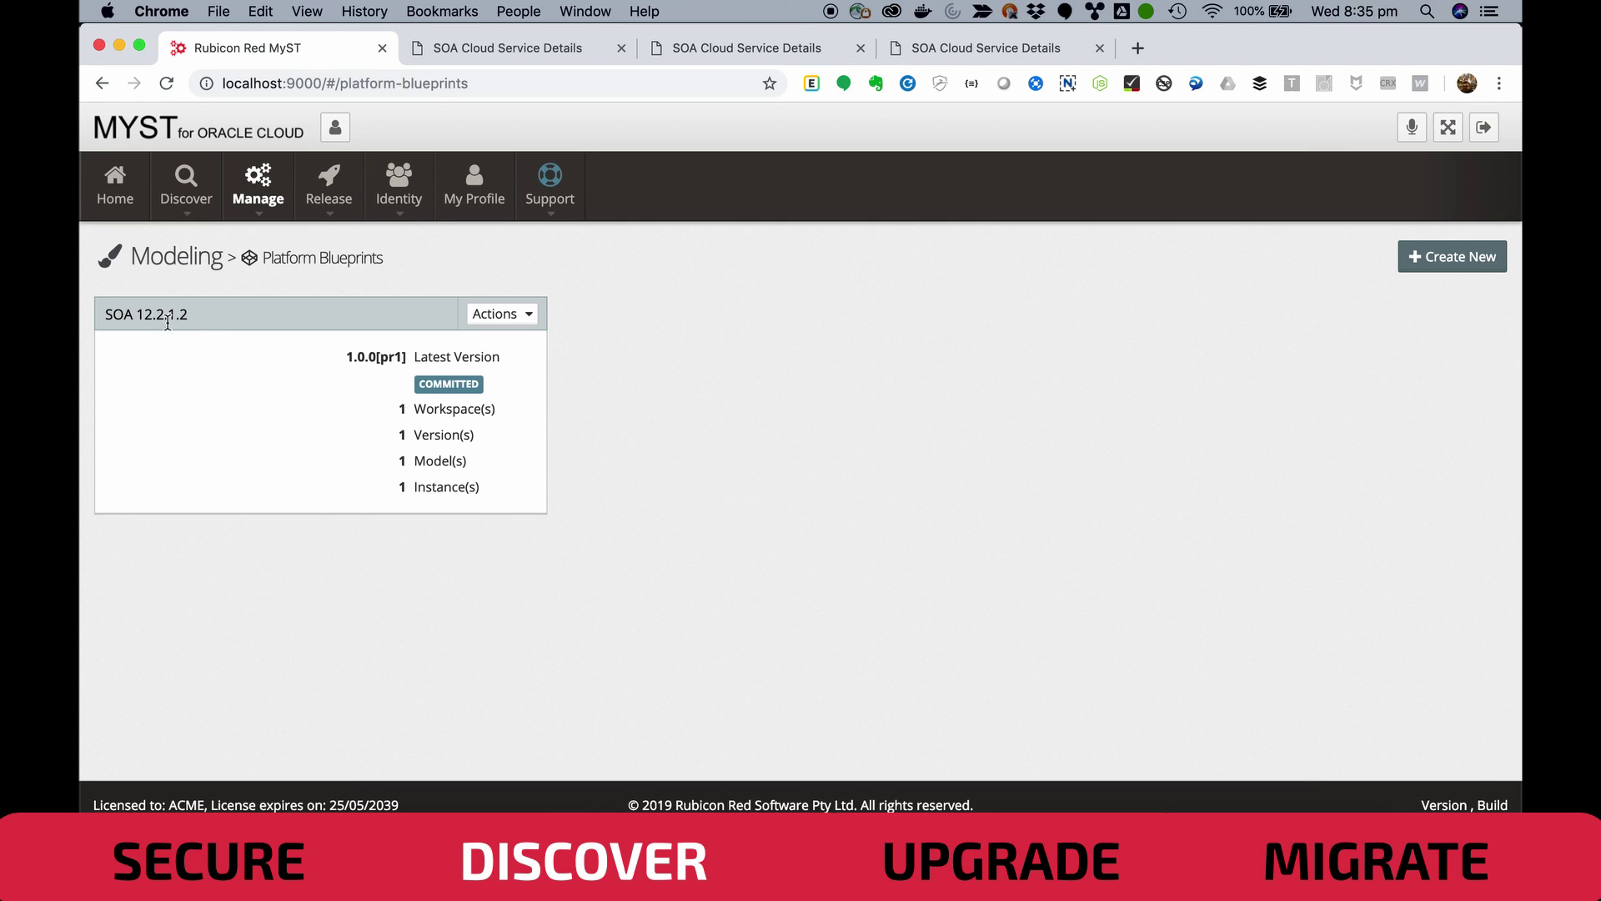
left_click(302, 427)
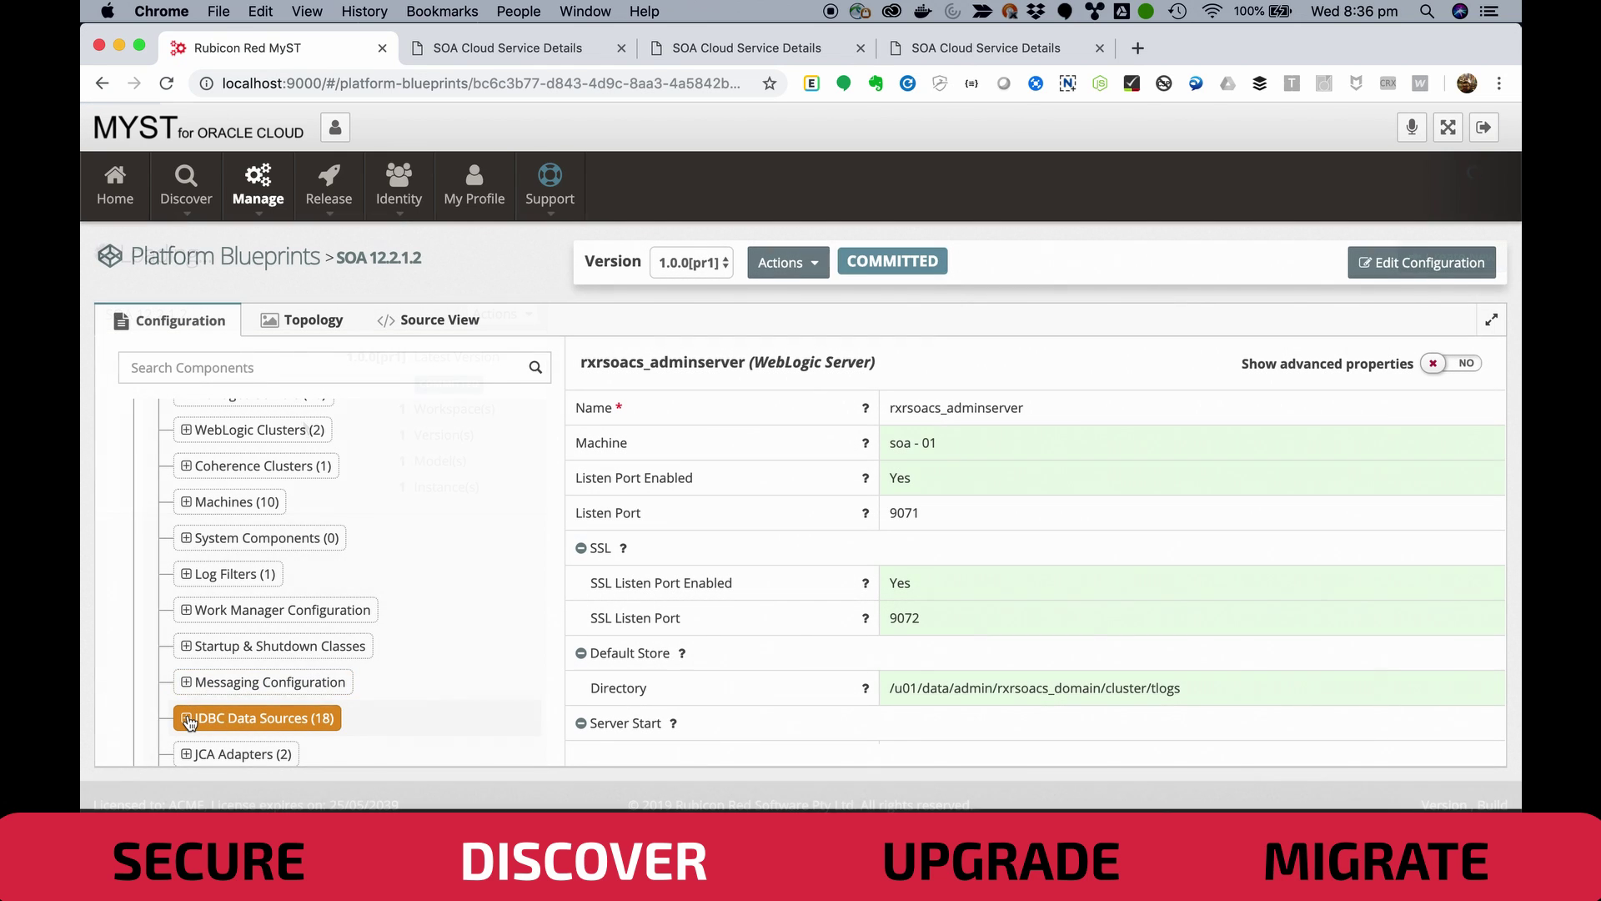
left_click(187, 718)
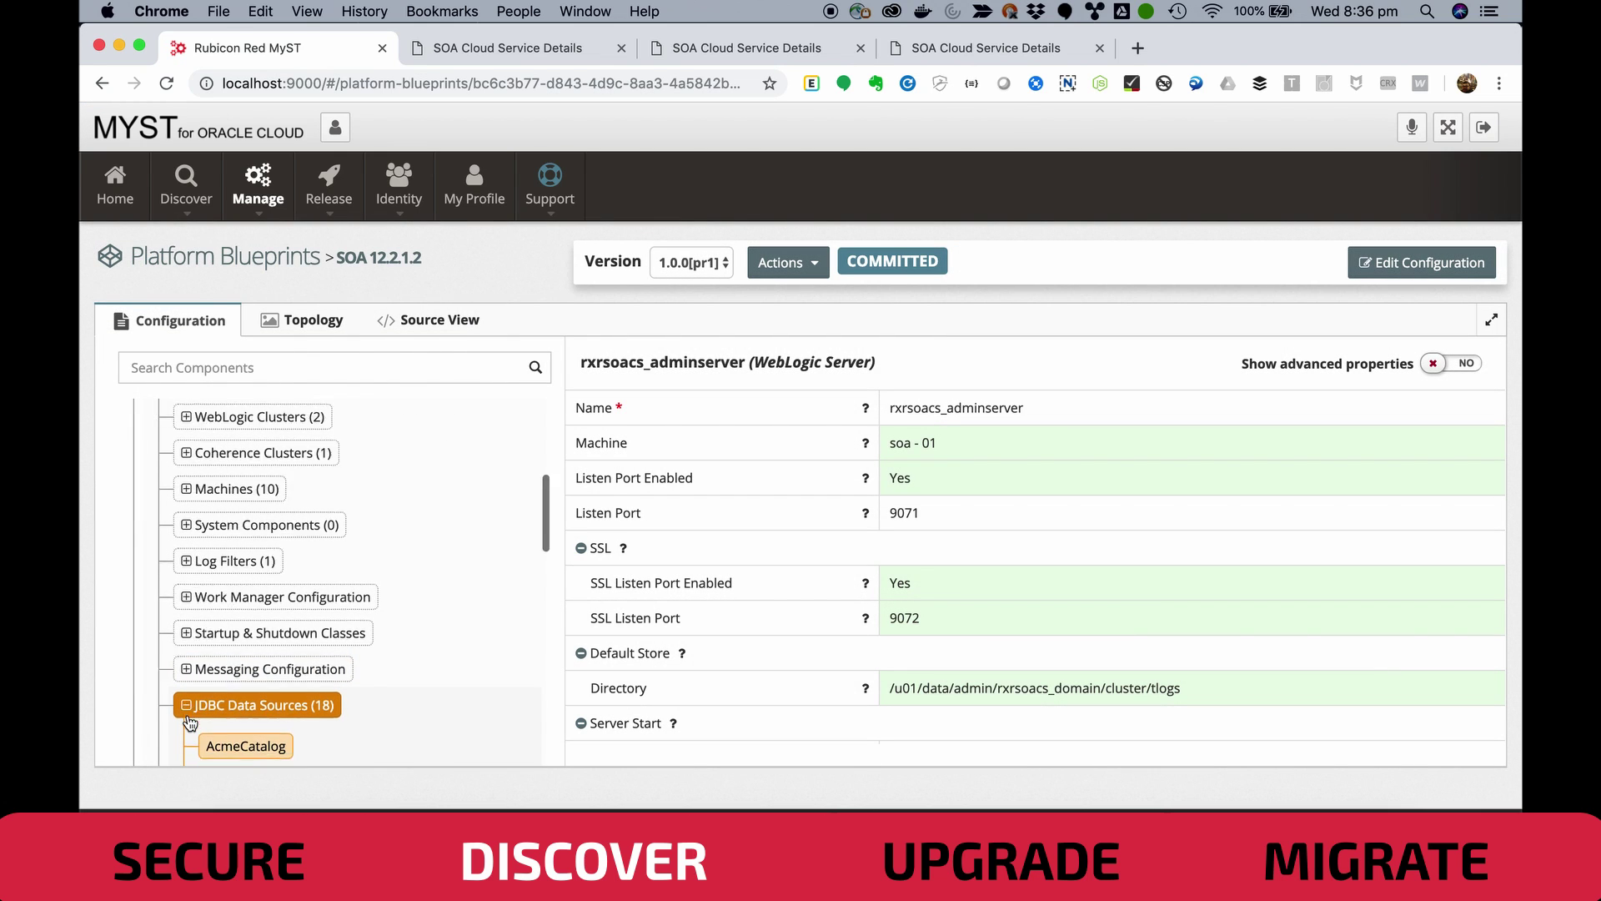
scroll(189, 583, "down", 5)
left_click(187, 498)
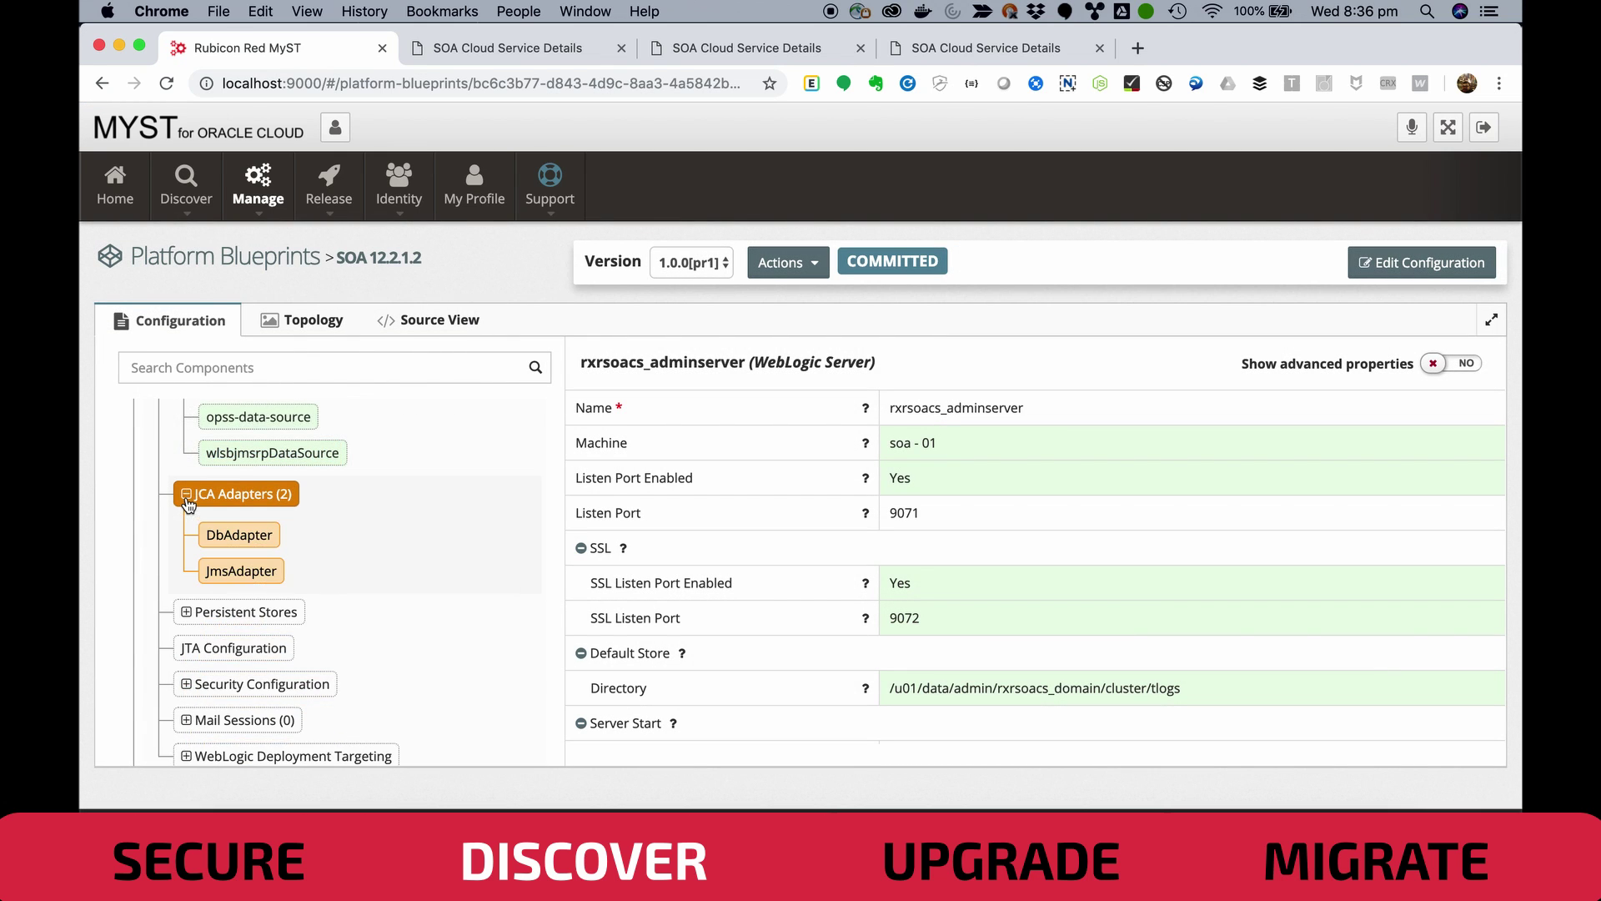
left_click(230, 536)
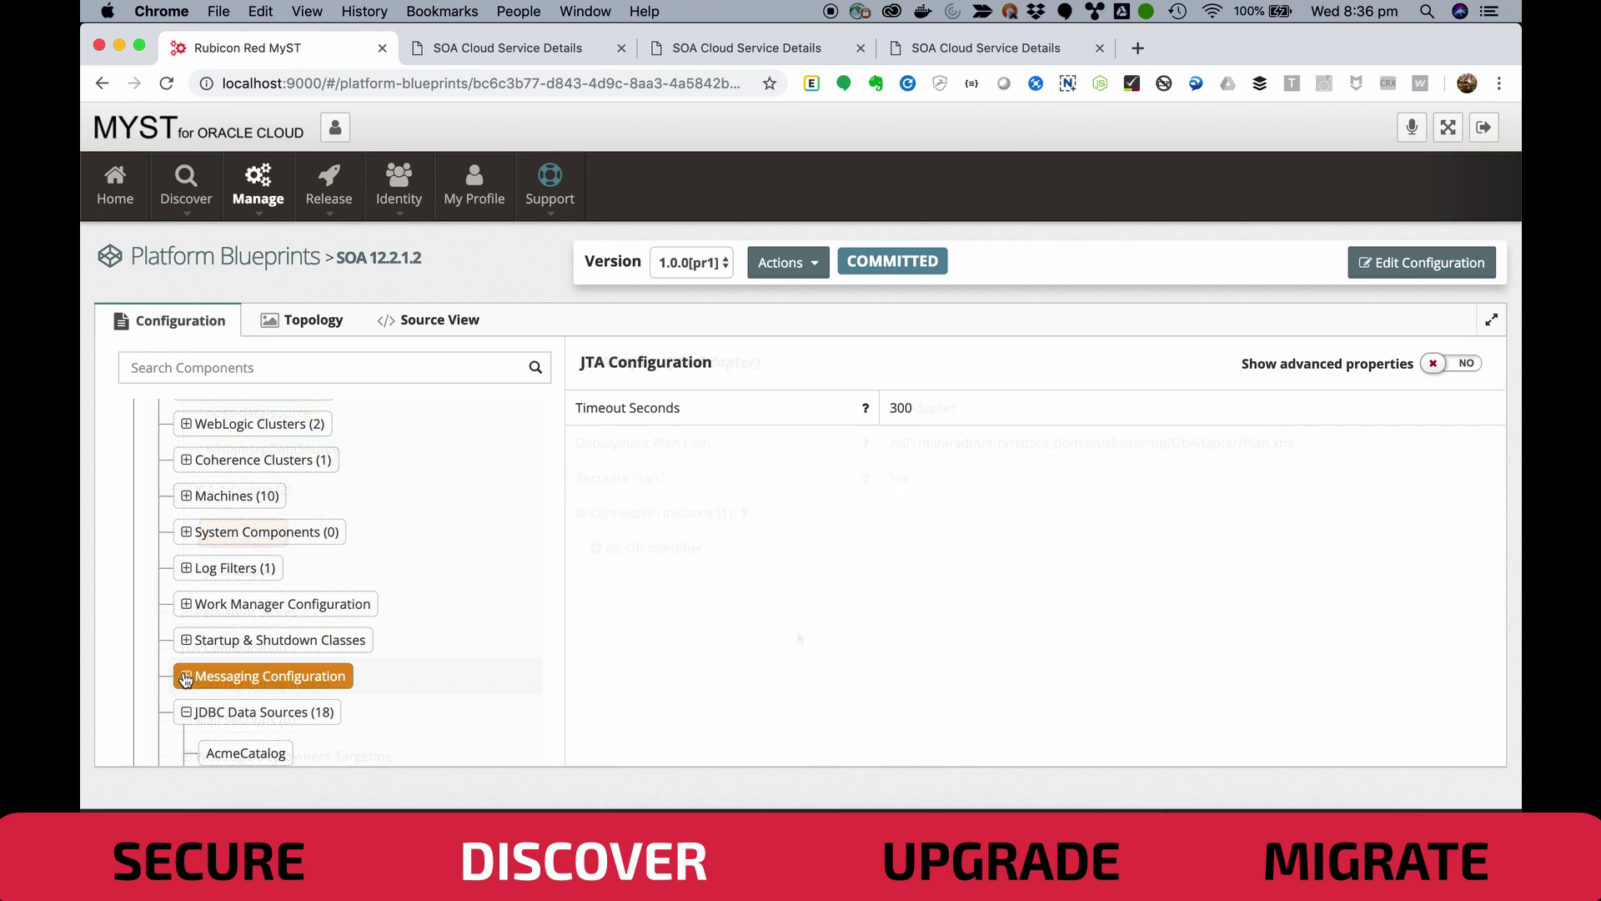
Examine the blueprint's messaging configuration, including its JMS modules and subdeployments.
left_click(185, 679)
scroll(211, 613, "down", 3)
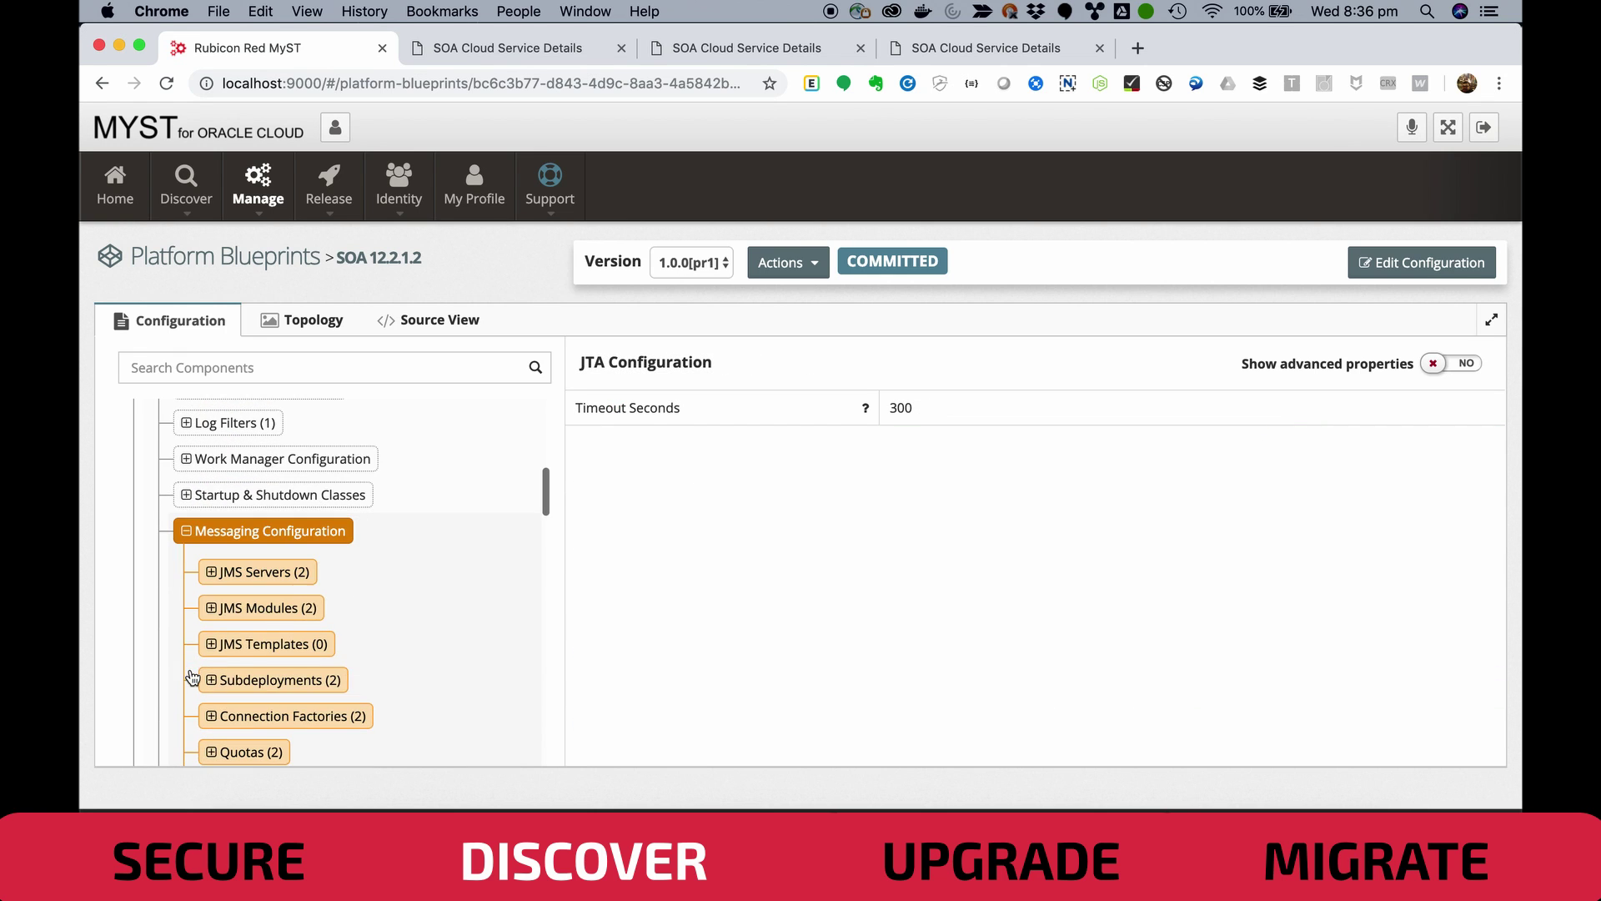
scroll(211, 613, "down", 1)
left_click(211, 522)
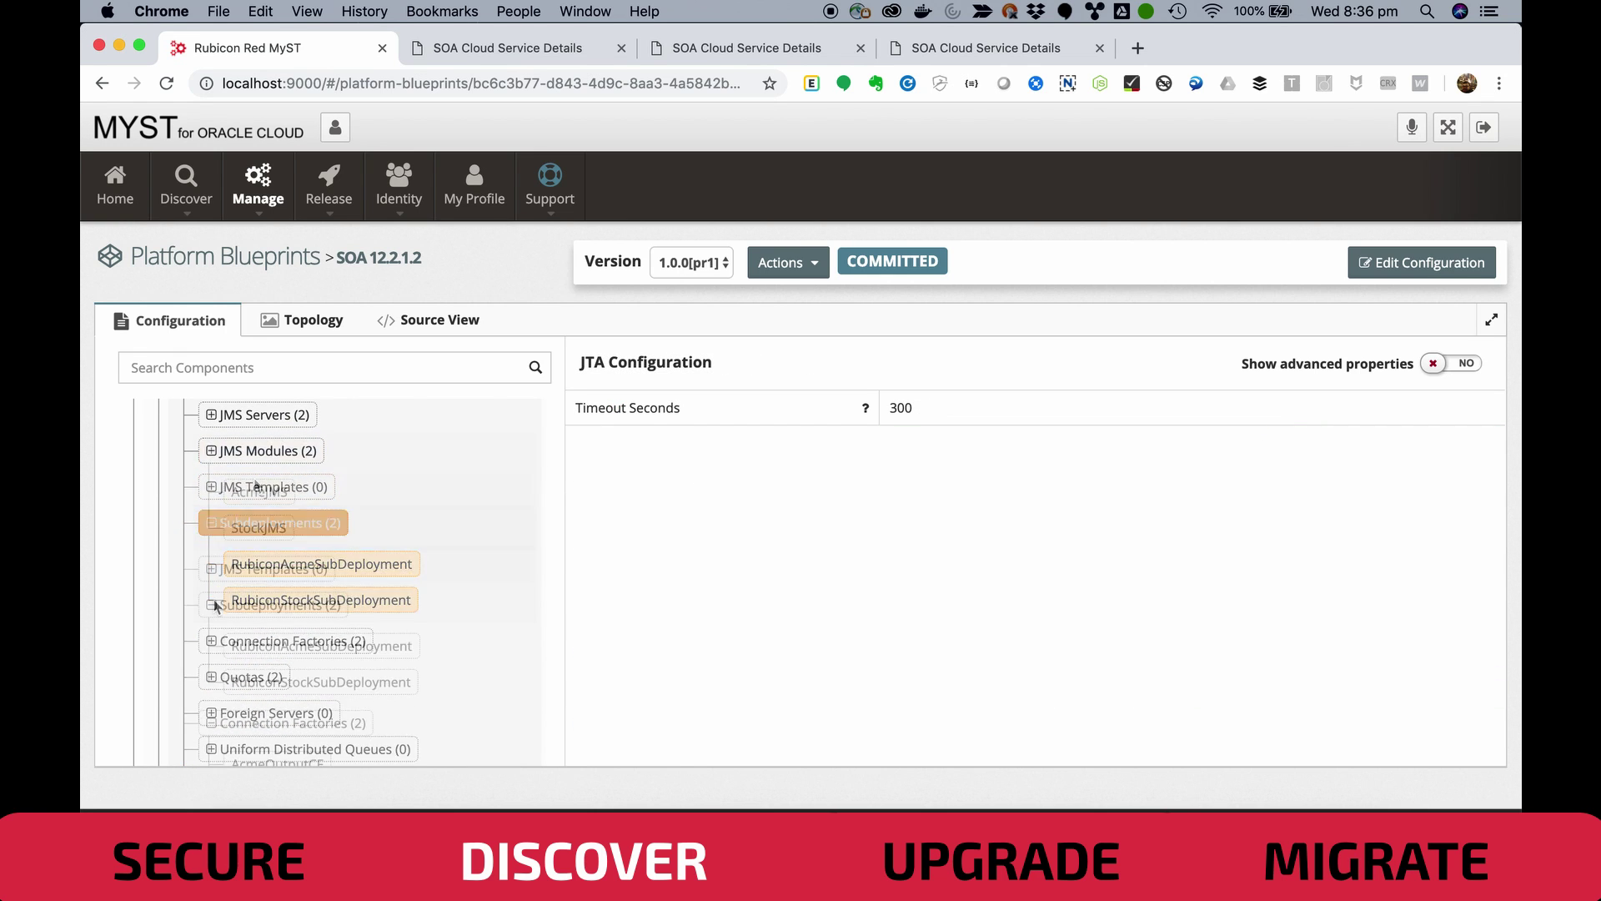
scroll(215, 604, "up", 10)
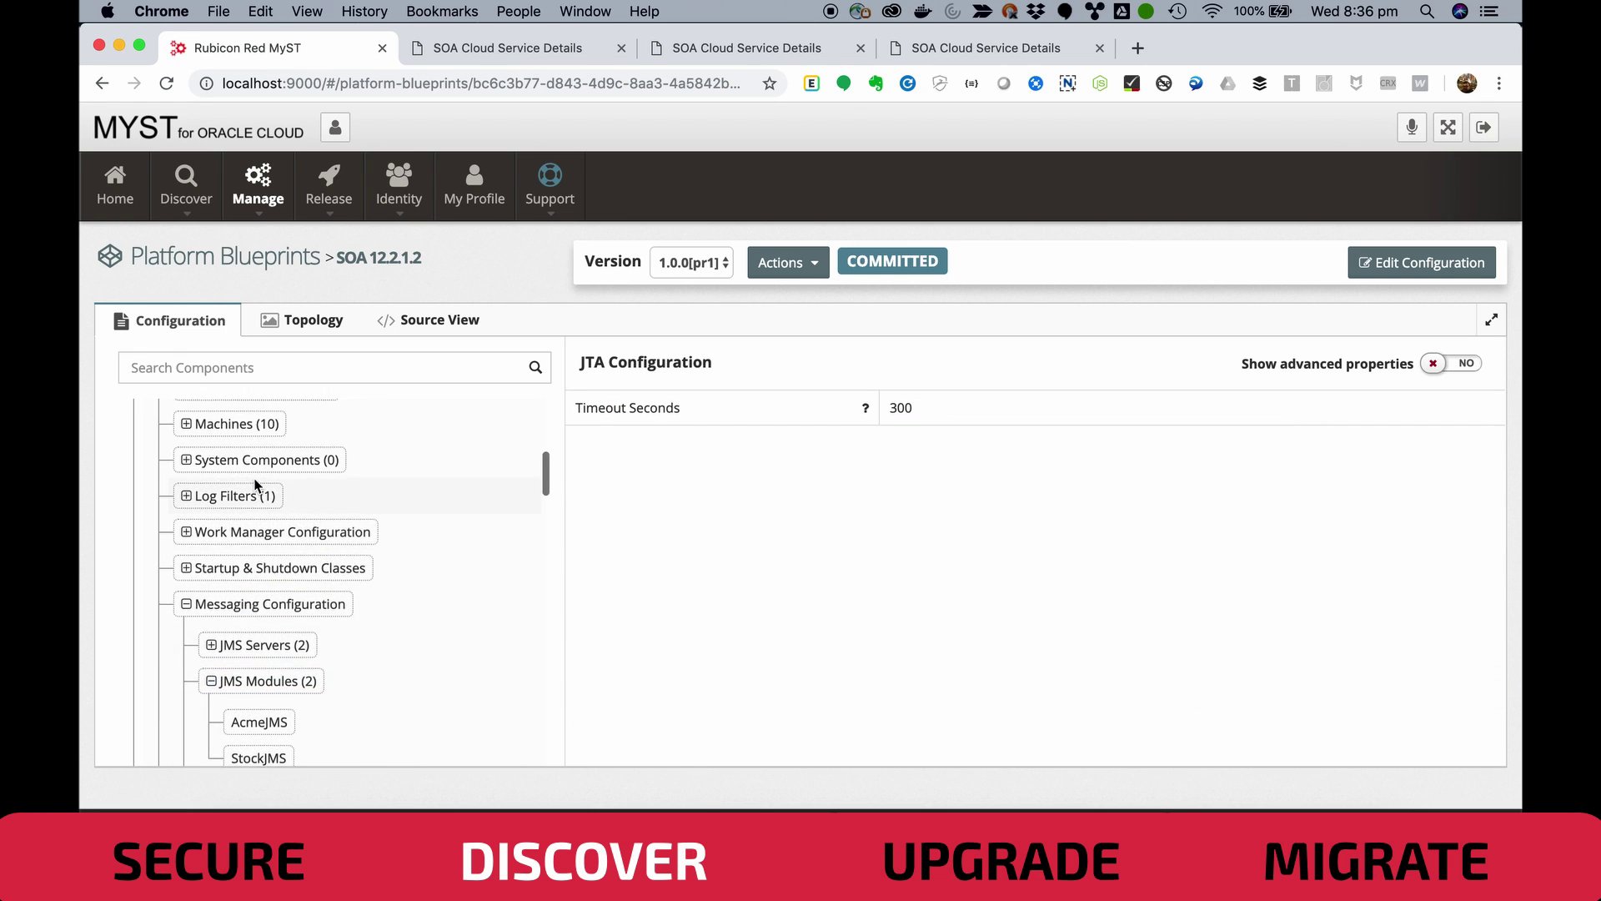
Commit the revised SOA 12.2.1.2 platform blueprint.
left_click(778, 275)
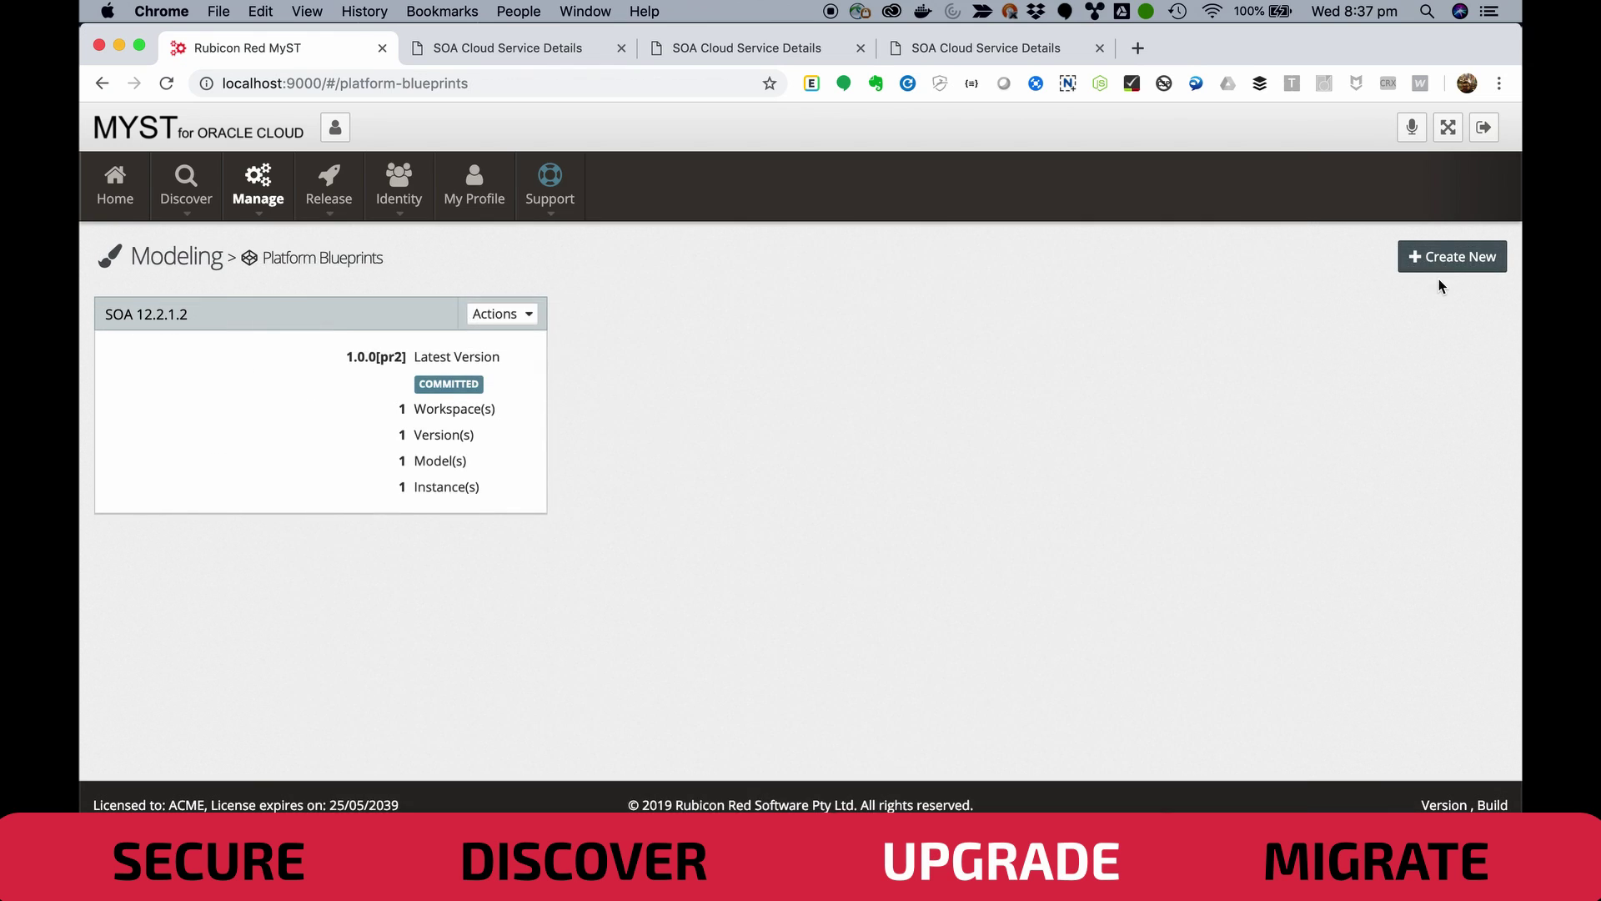
Start a new platform blueprint with the Upgrade creation method and name it SOA 12.2.1.3.
left_click(1418, 265)
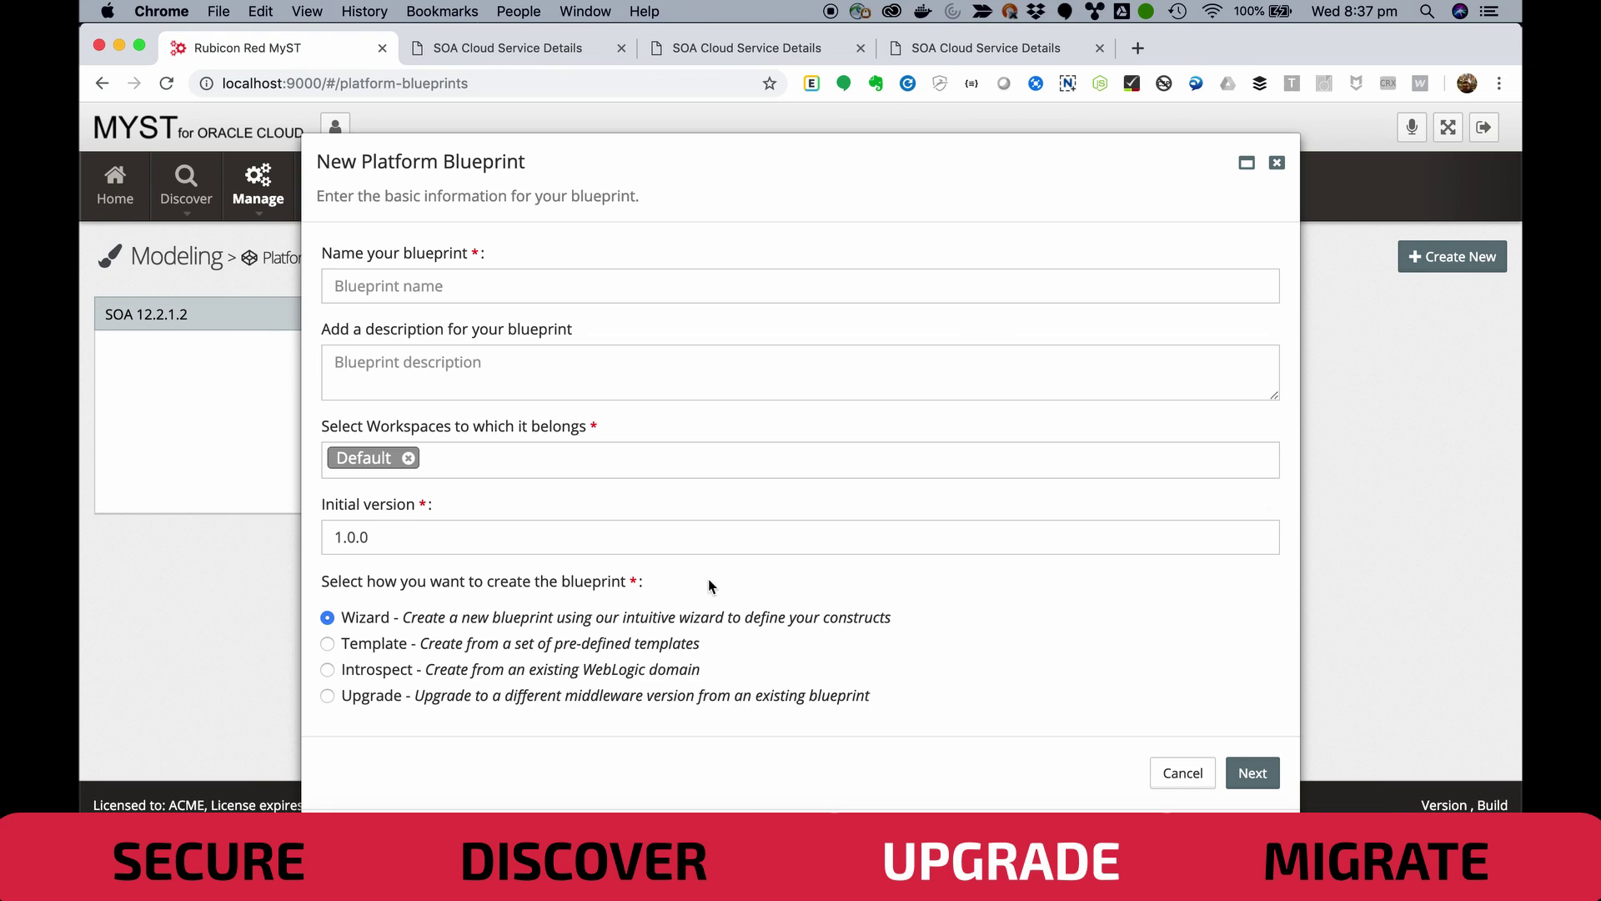
left_click(565, 700)
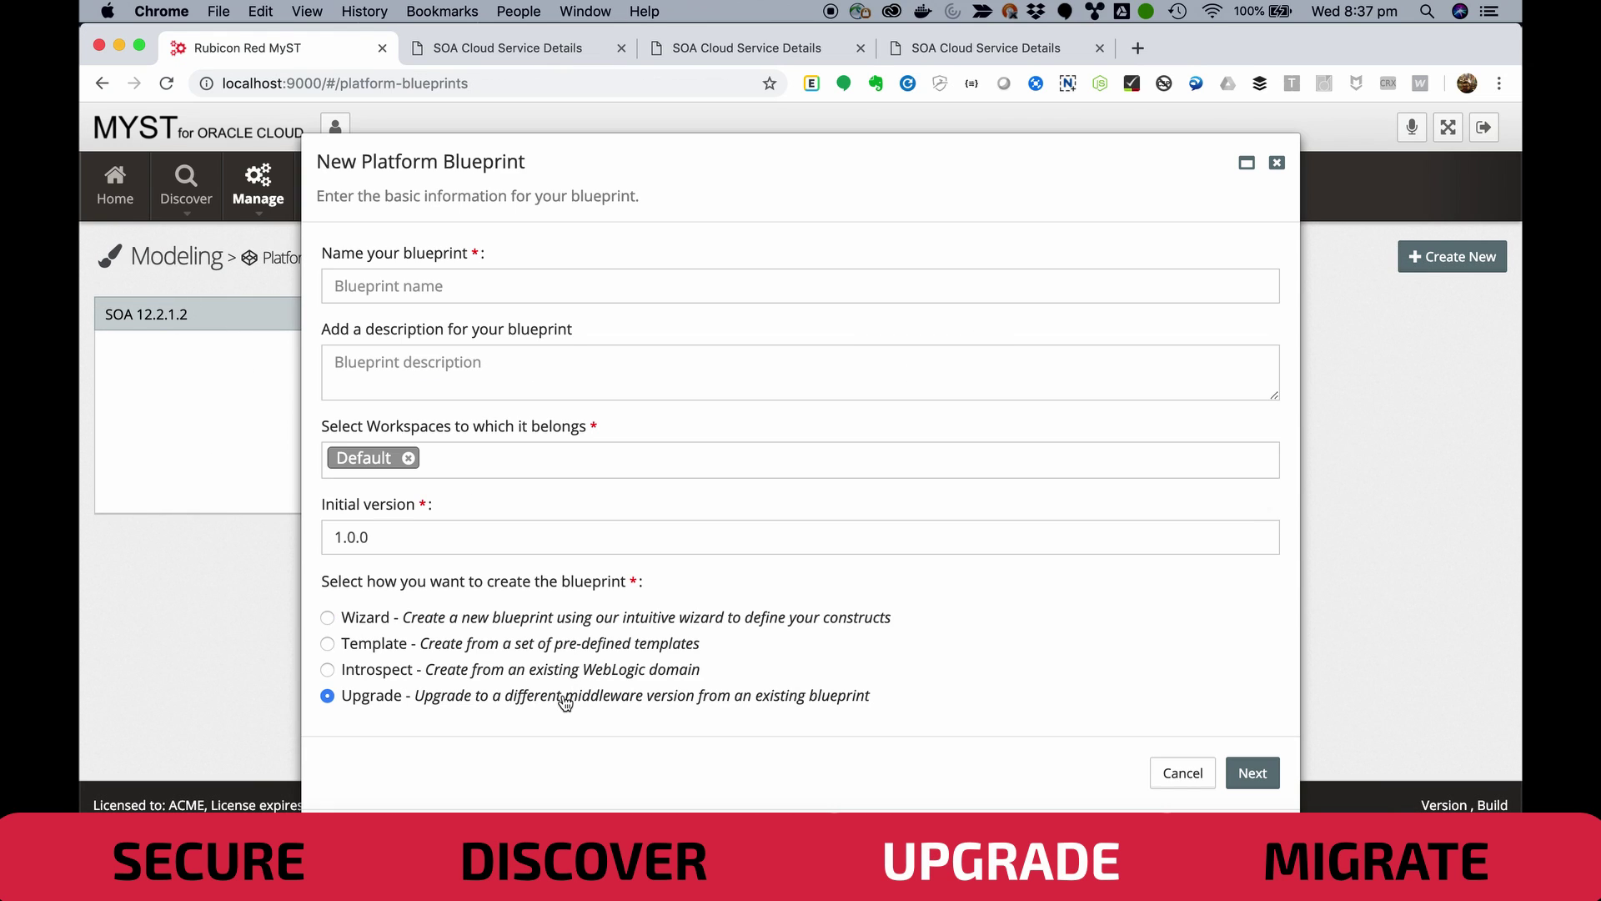
left_click(516, 280)
type("SOA 12.2.1.3")
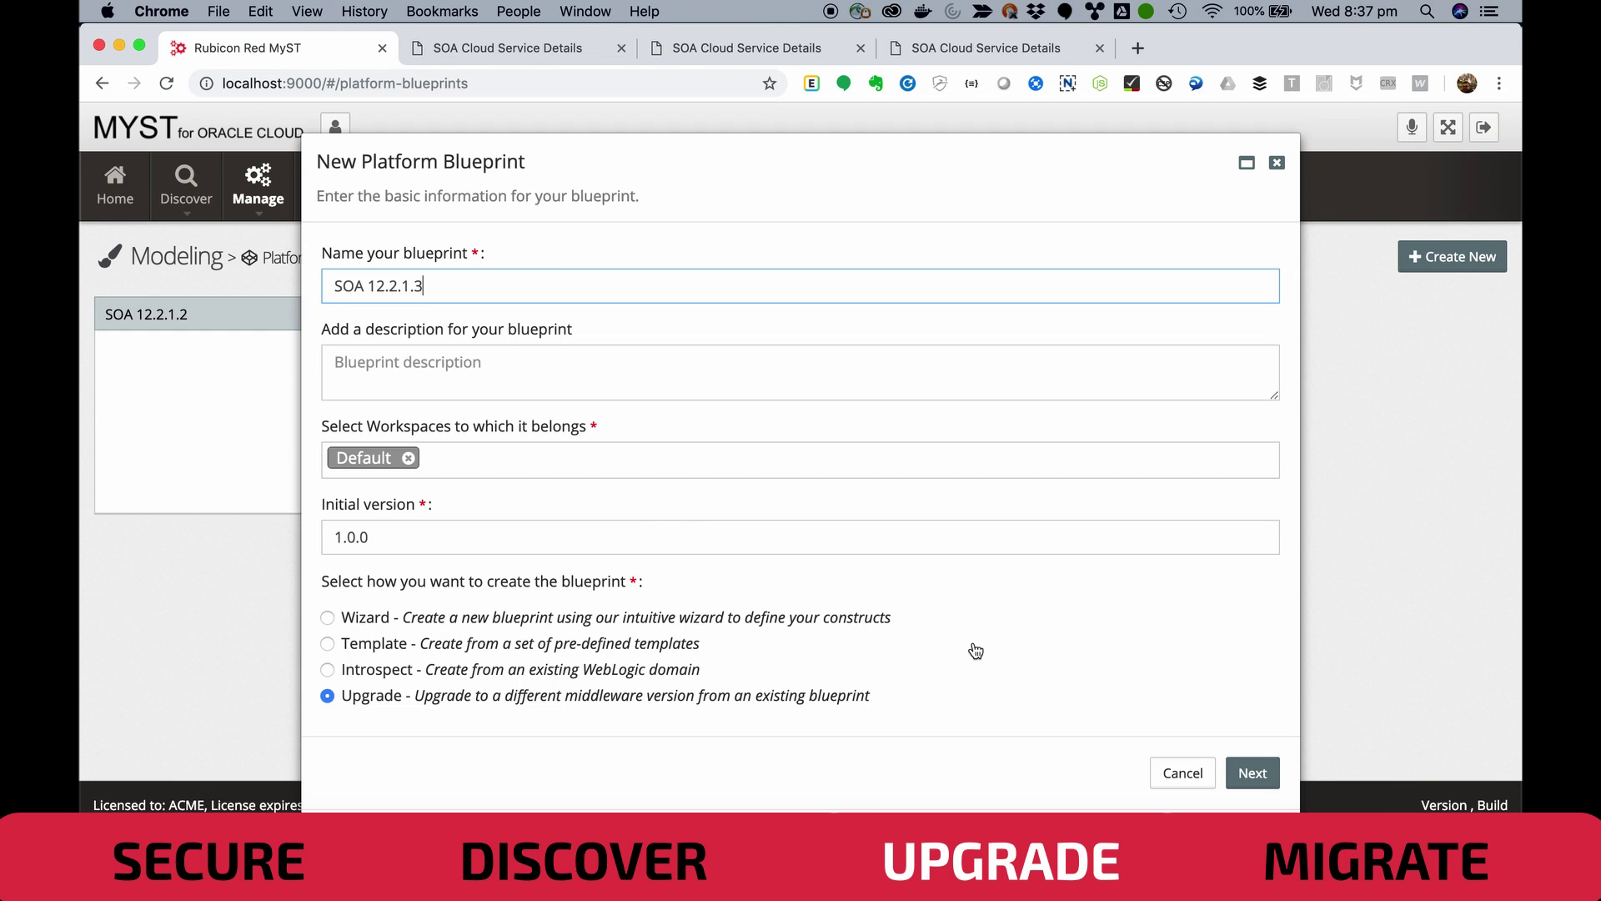
Create the blueprint by upgrading SOA 12.2.1.2 version 1.0.0 to middleware version 12.2.1.3.0, and commit it.
left_click(1252, 772)
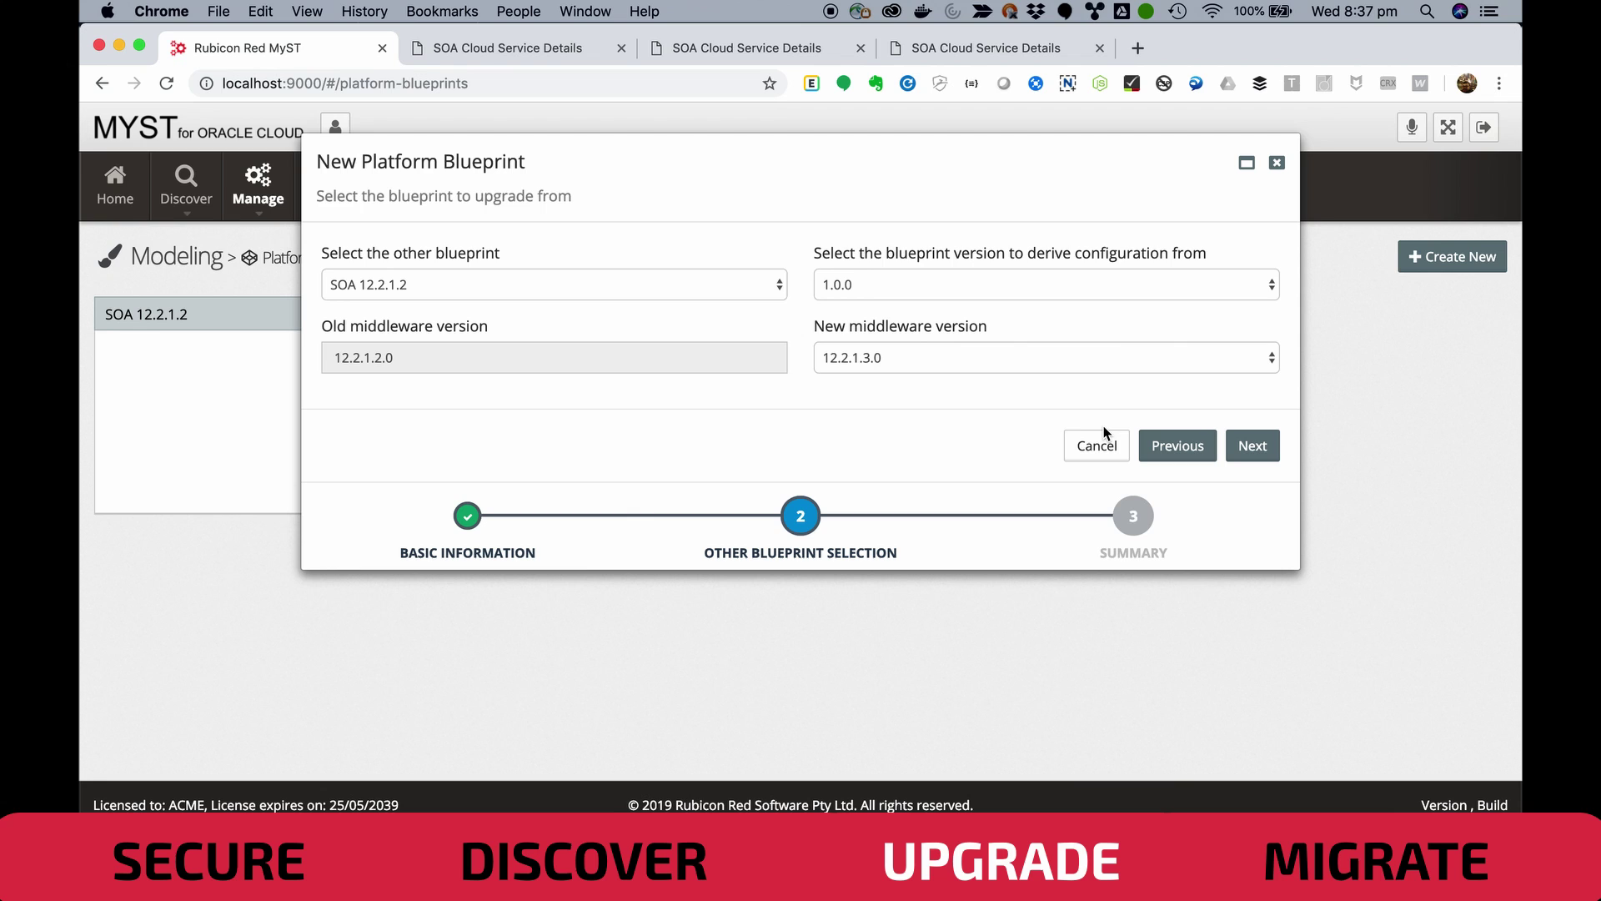
left_click(1252, 446)
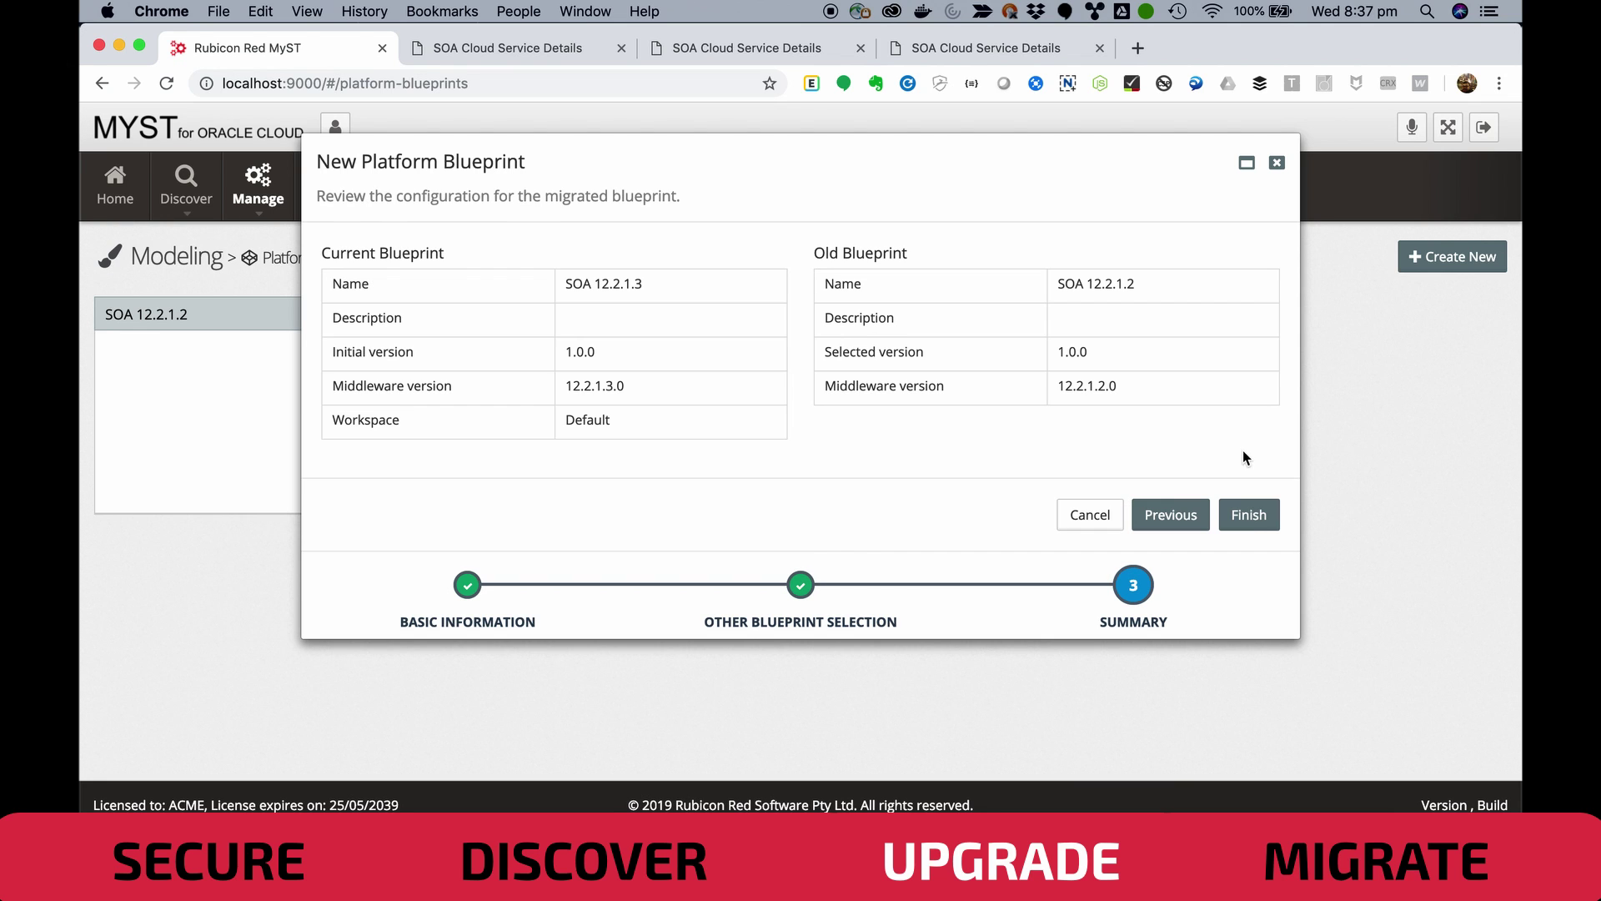
left_click(1251, 519)
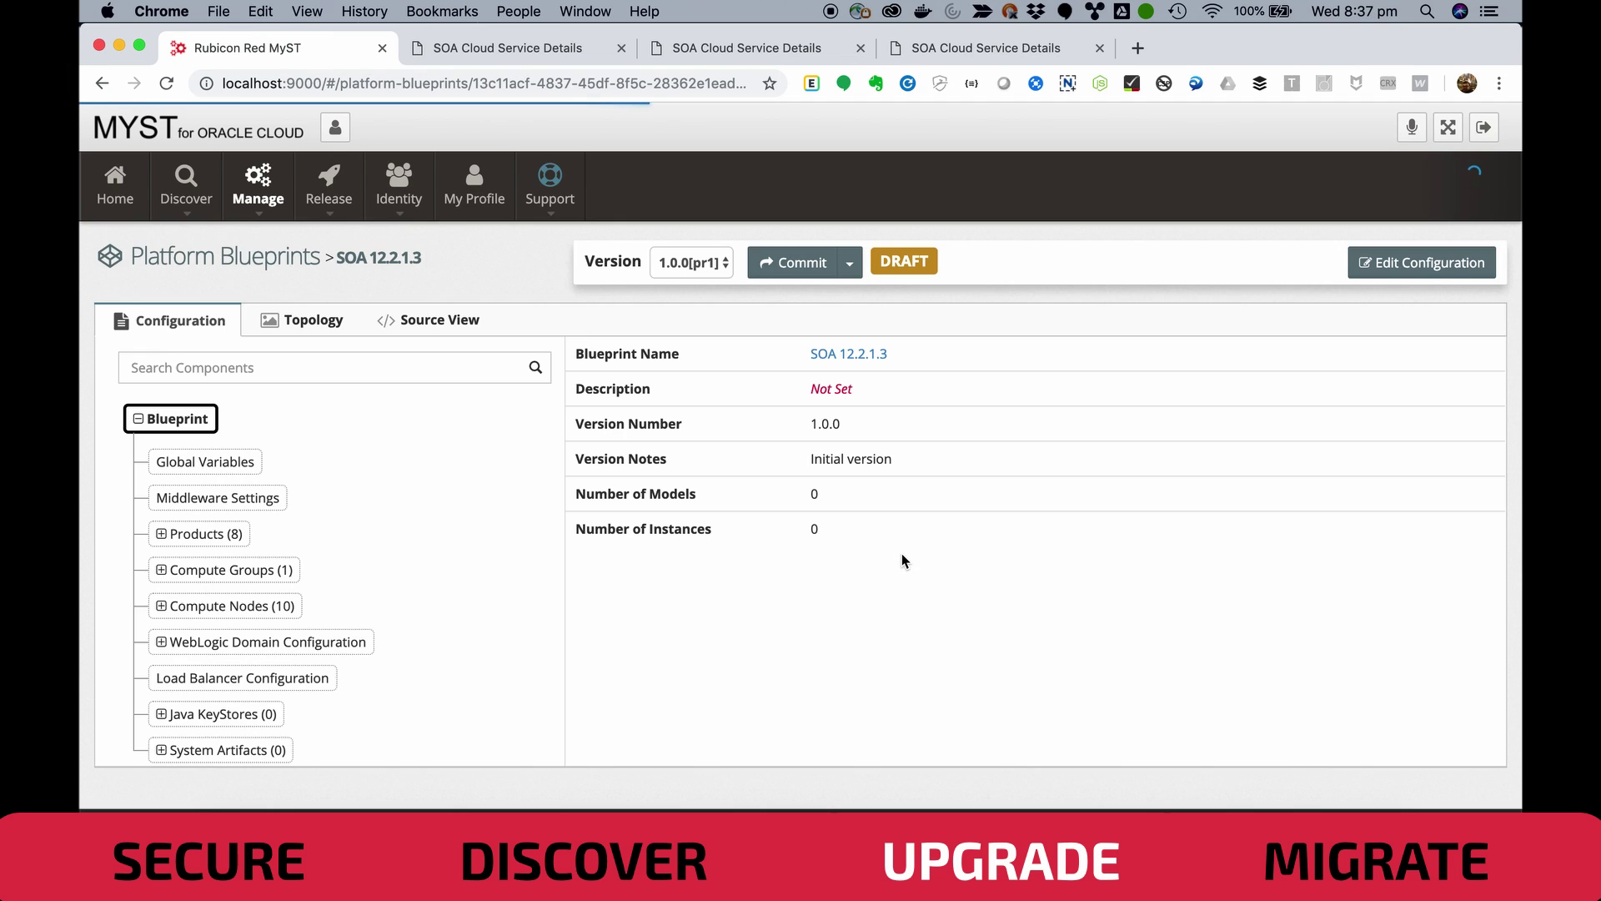
left_click(808, 276)
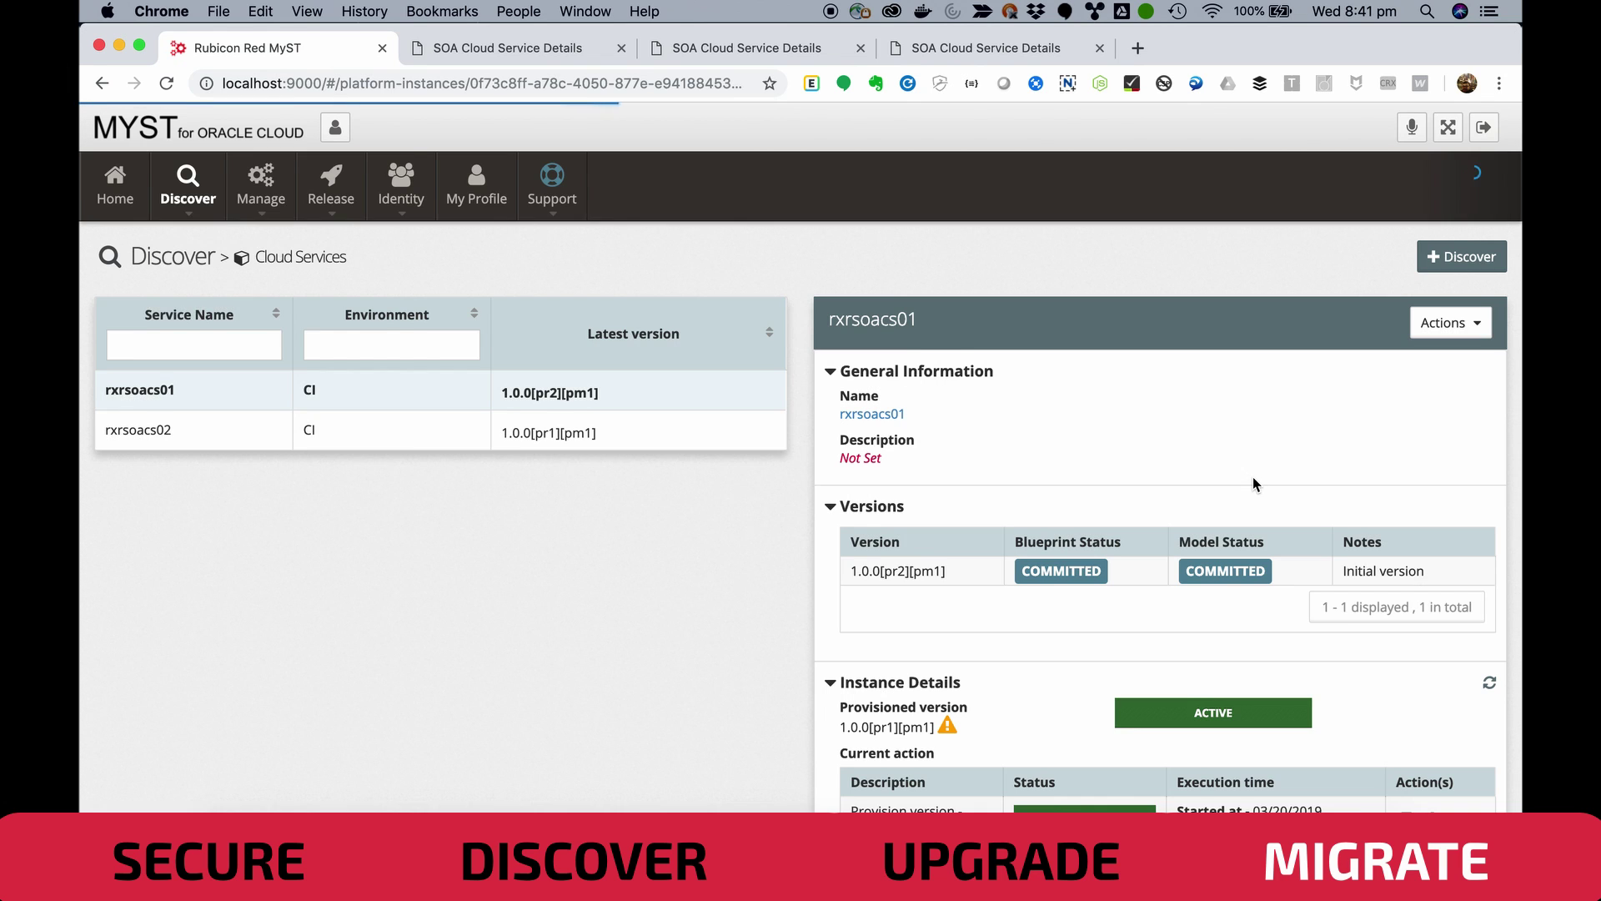
Check the provisioned-version warning of the rxrsoacs01 service and open the service's available actions.
scroll(1252, 482, "down", 3)
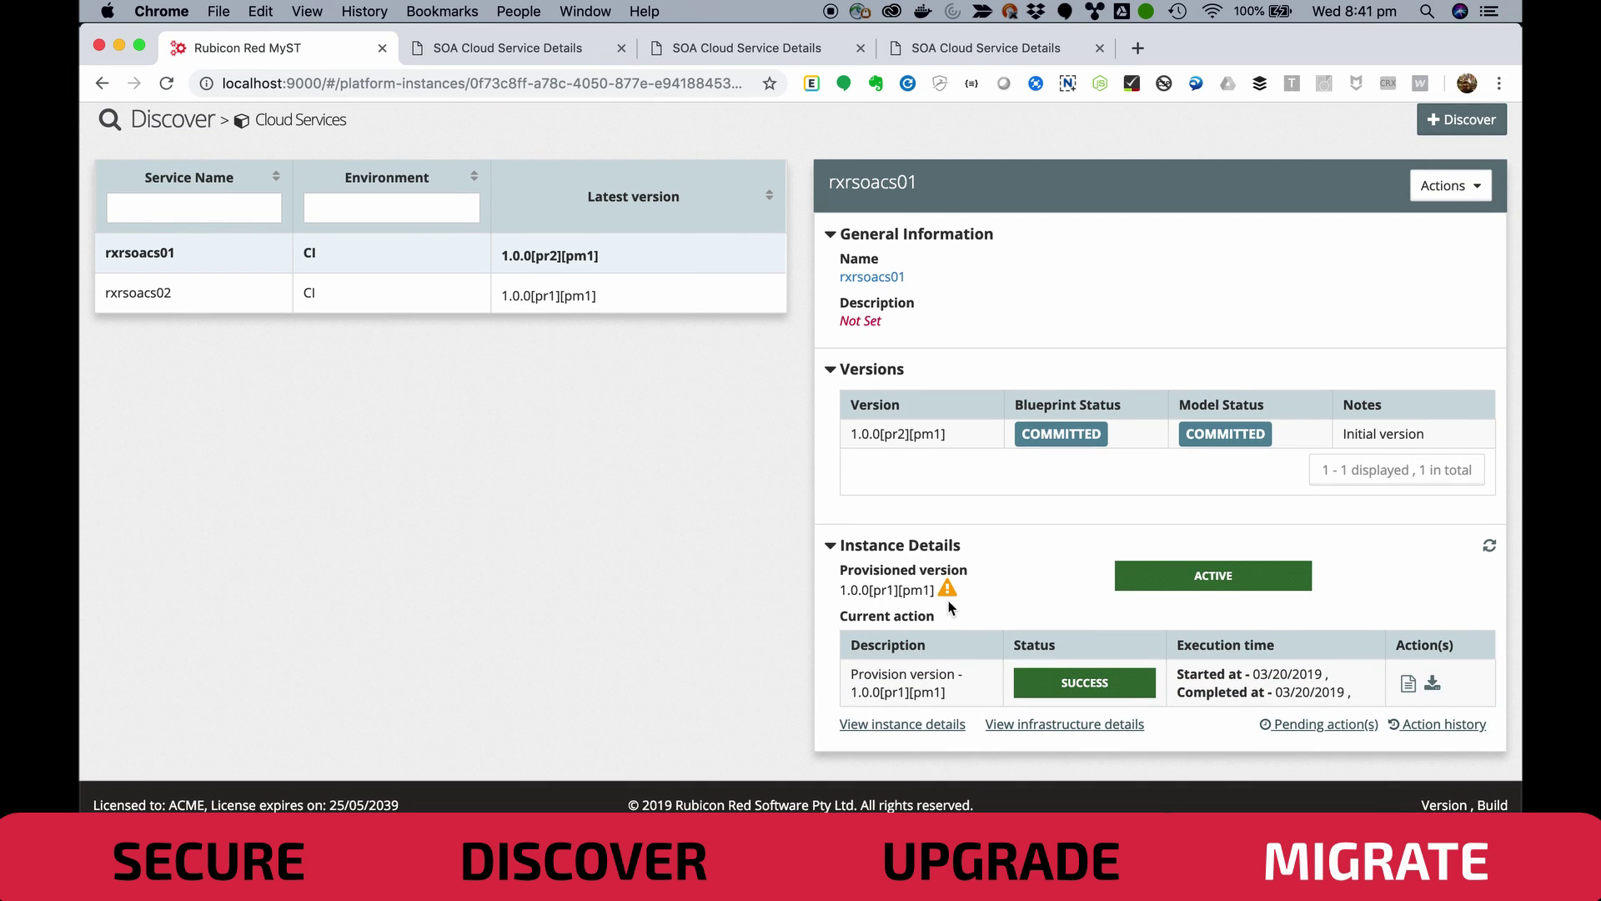
mouse_move(946, 592)
left_click(1423, 193)
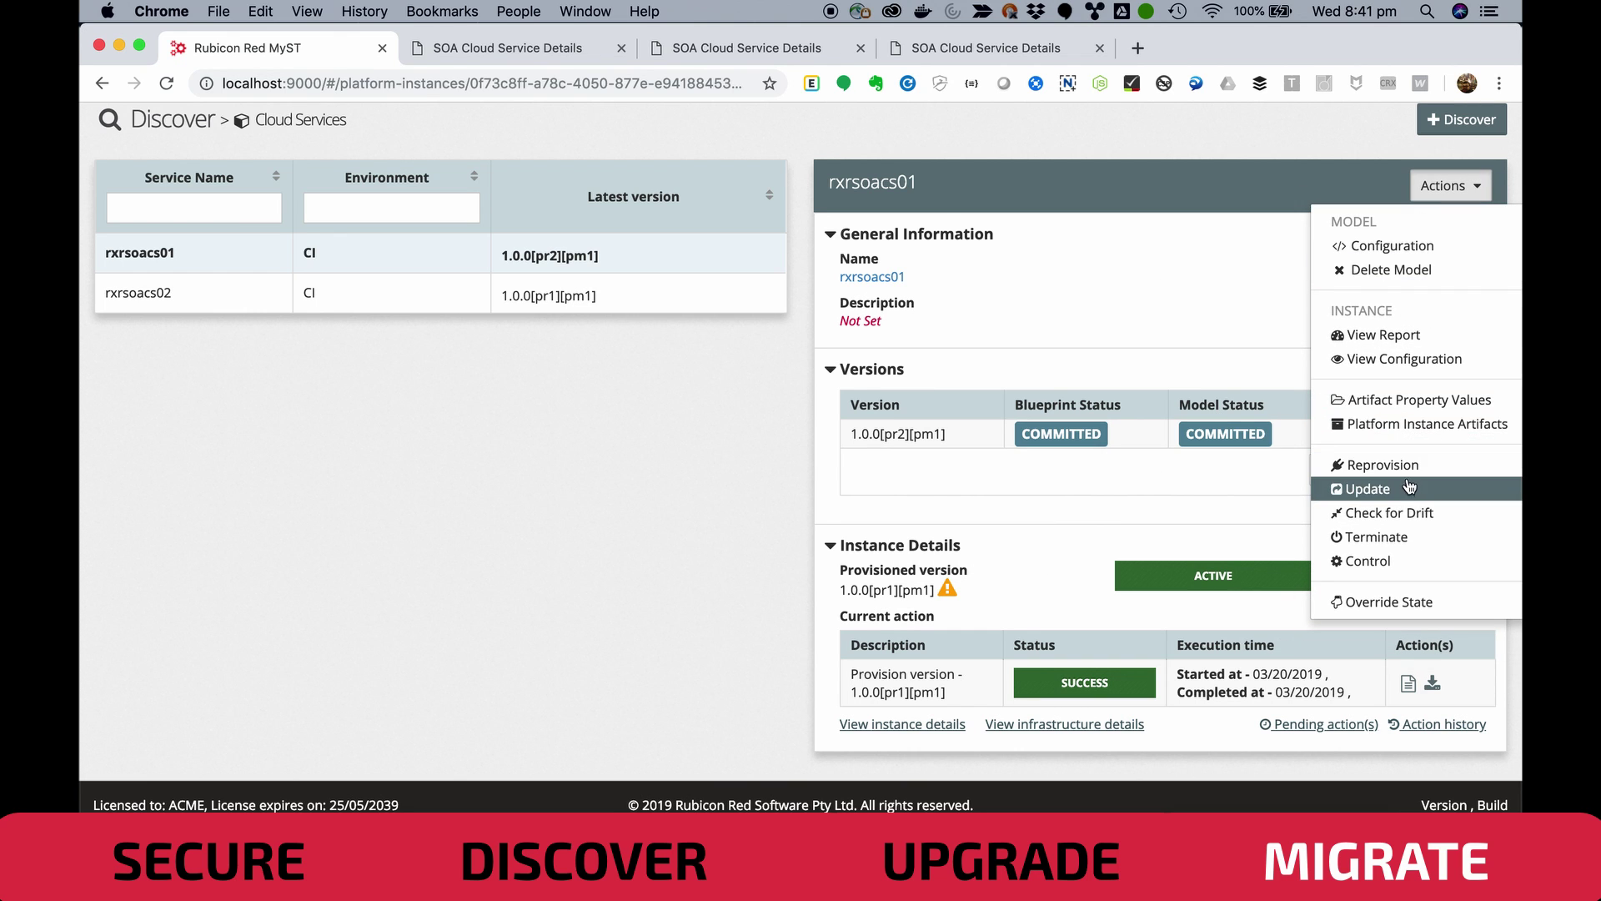